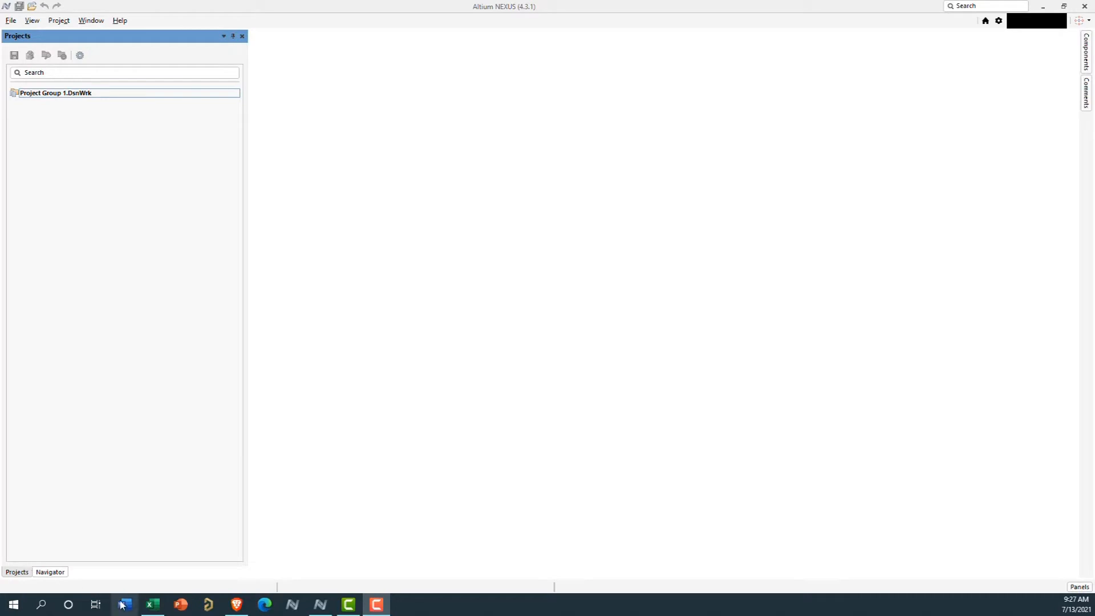
Switch to Excel, examine the part parameter columns of the FILTER.xls sheet, and close the workbook without saving
{"action": "left_click", "coordinate": [153, 606]}
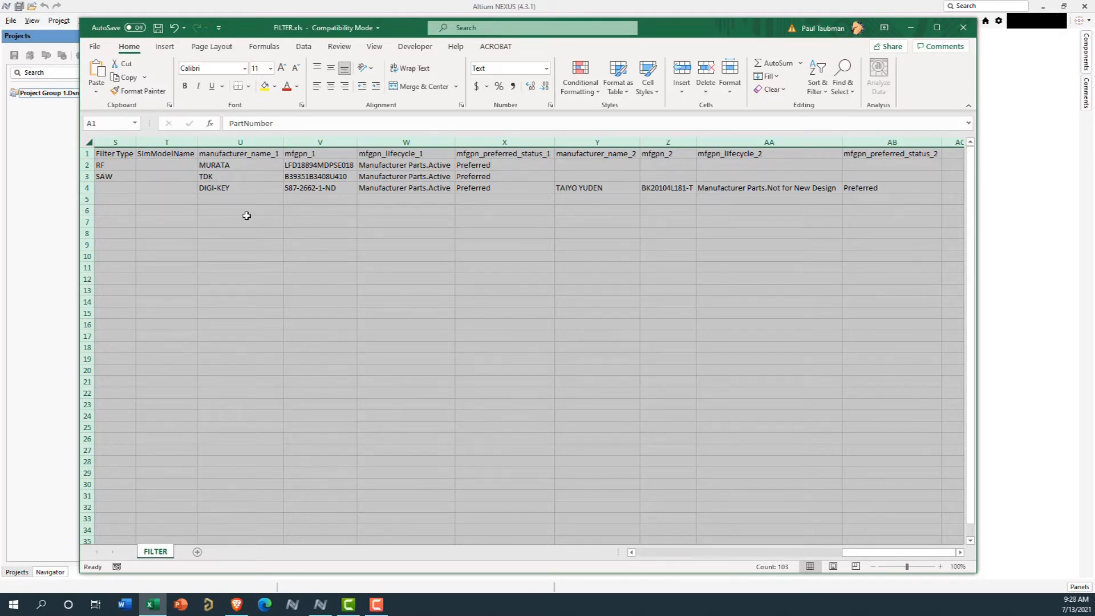
{"action": "left_click_drag", "start_coordinate": [866, 553], "coordinate": [650, 553]}
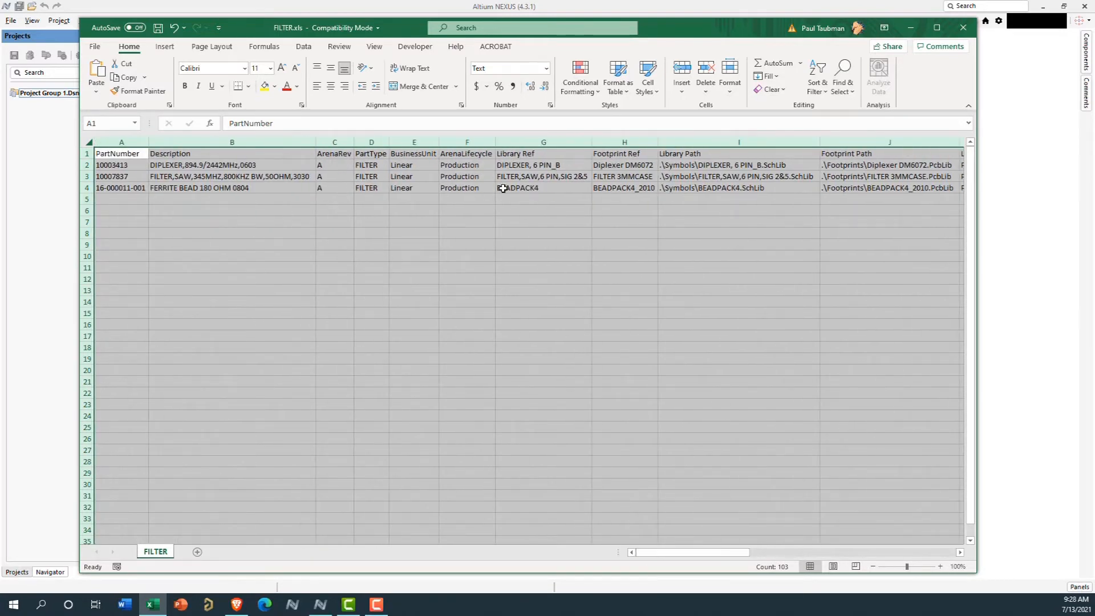
{"action": "left_click_drag", "start_coordinate": [713, 553], "coordinate": [687, 559]}
{"action": "left_click", "coordinate": [966, 31]}
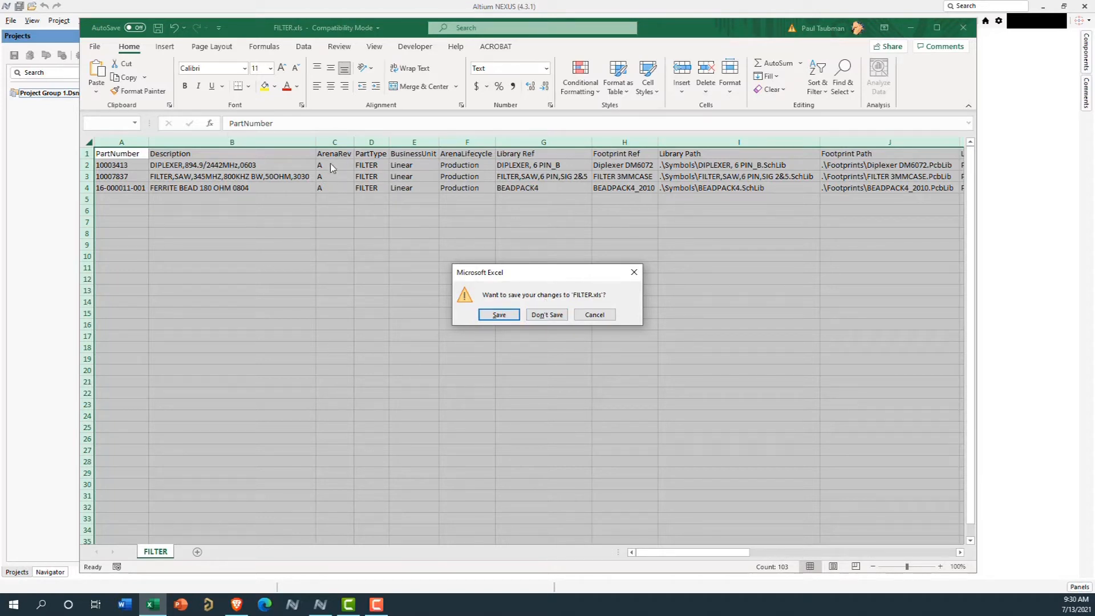
{"action": "left_click", "coordinate": [556, 320]}
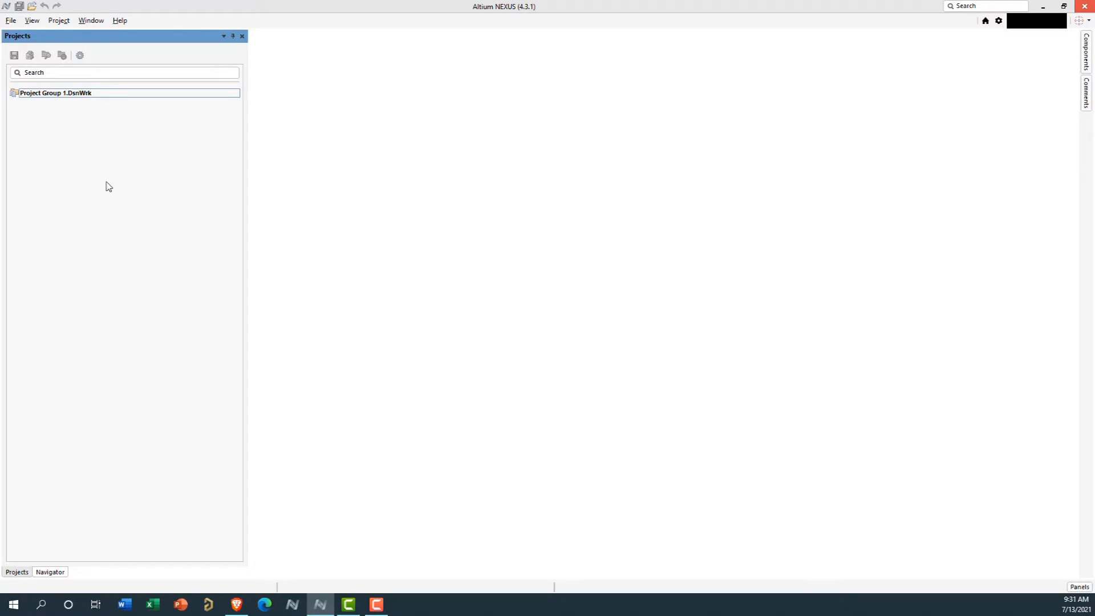
Create a new Database Library document and set its source database type to Microsoft Excel 2007
{"action": "left_click", "coordinate": [10, 22]}
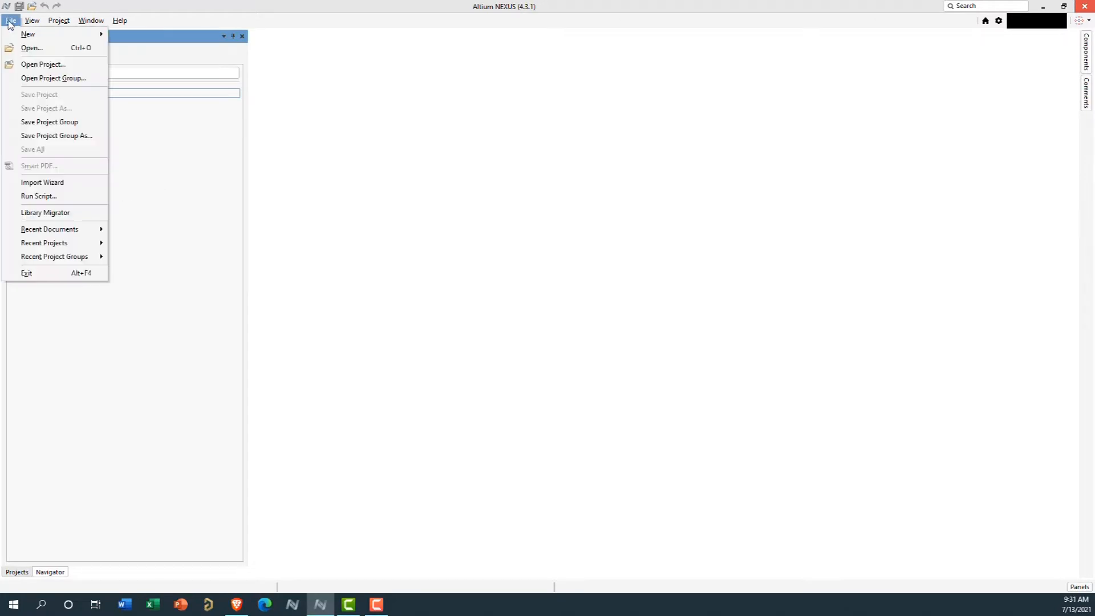
{"action": "mouse_move", "coordinate": [34, 34]}
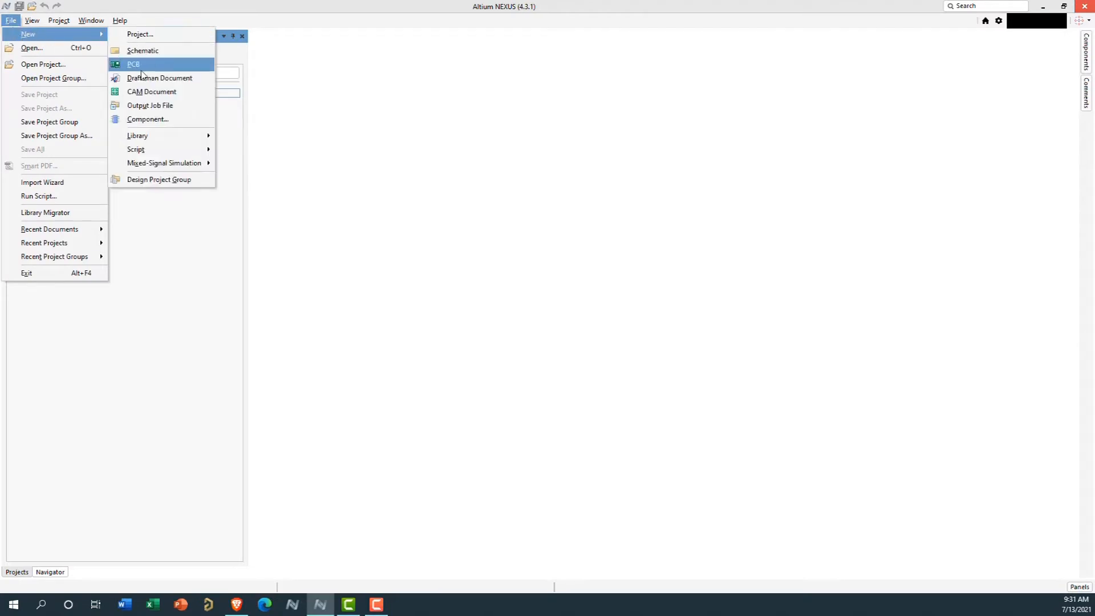
{"action": "mouse_move", "coordinate": [164, 142]}
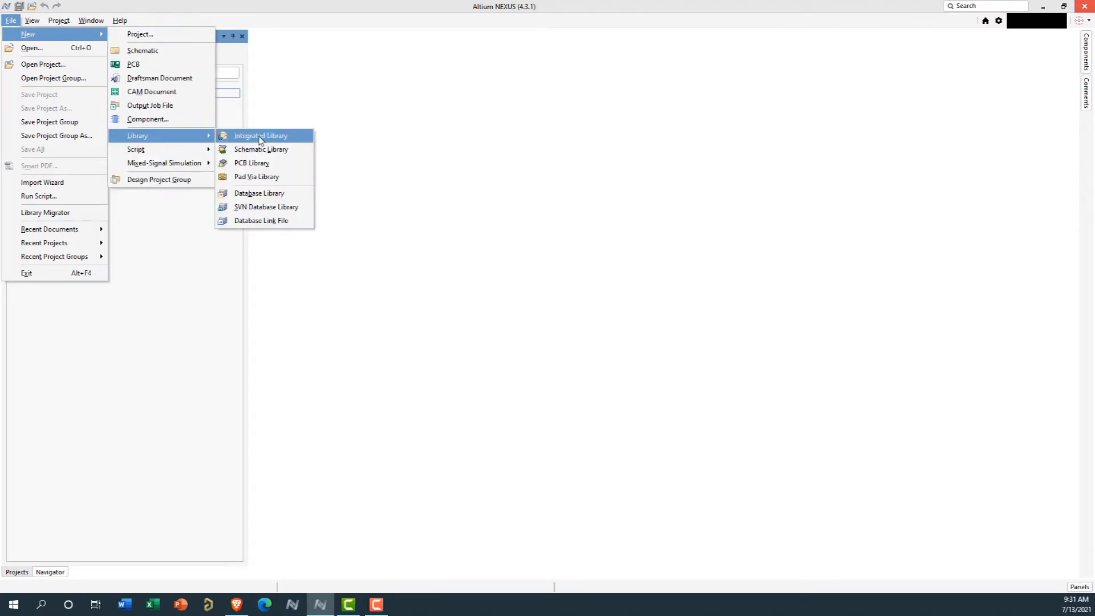
{"action": "left_click", "coordinate": [249, 198]}
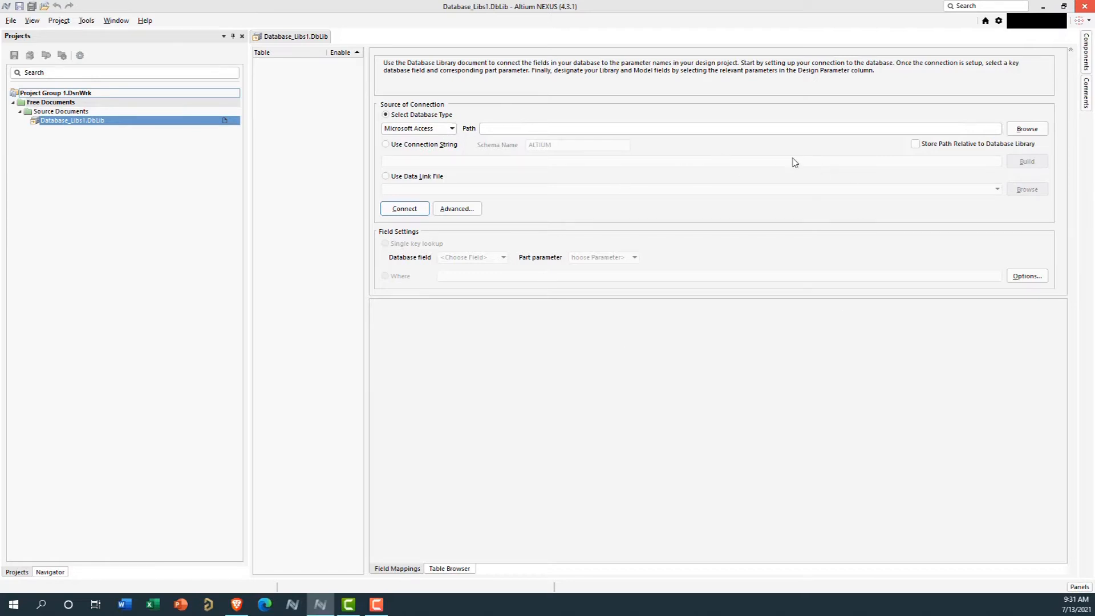
{"action": "left_click", "coordinate": [441, 129]}
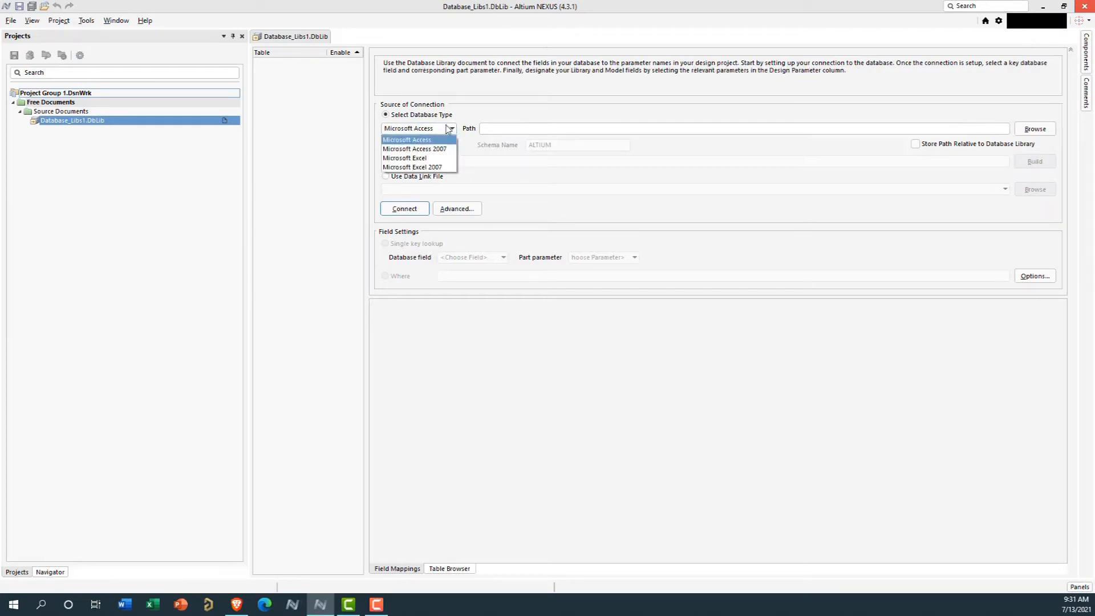
{"action": "left_click", "coordinate": [410, 168]}
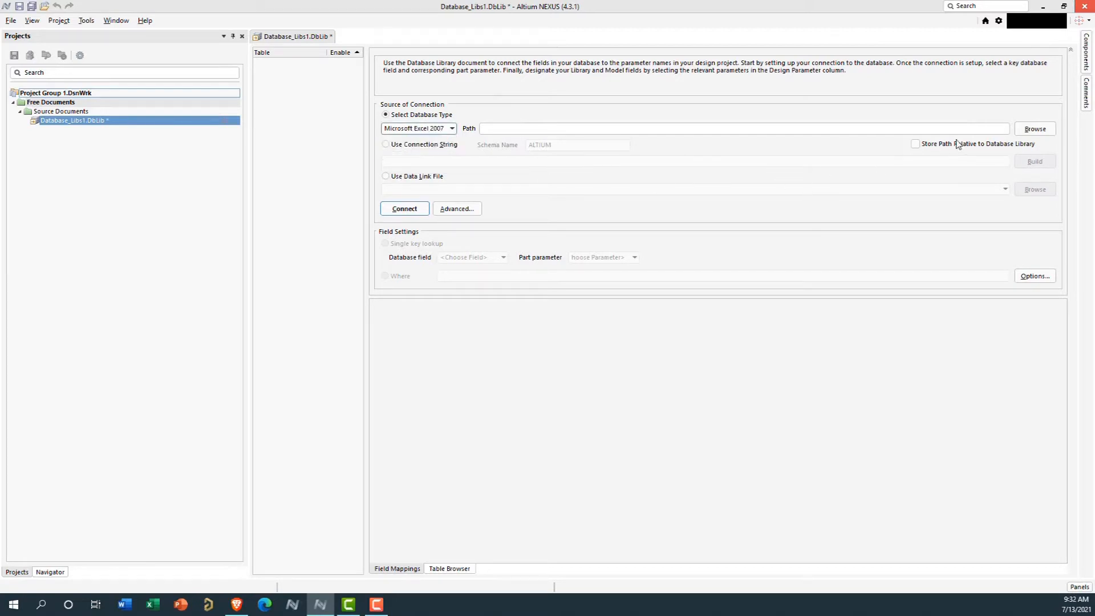
Choose FILTER.xls from the Phase2_Data folder as the source database, listing all file types to find it
{"action": "left_click", "coordinate": [1035, 129]}
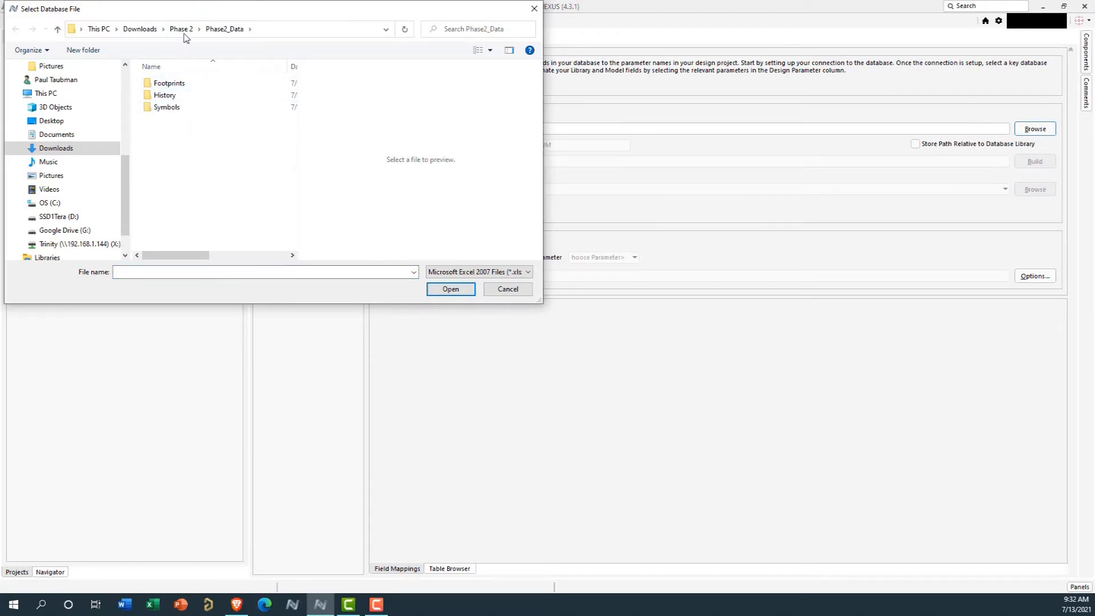
{"action": "left_click", "coordinate": [224, 29]}
{"action": "left_click_drag", "start_coordinate": [299, 74], "coordinate": [437, 107]}
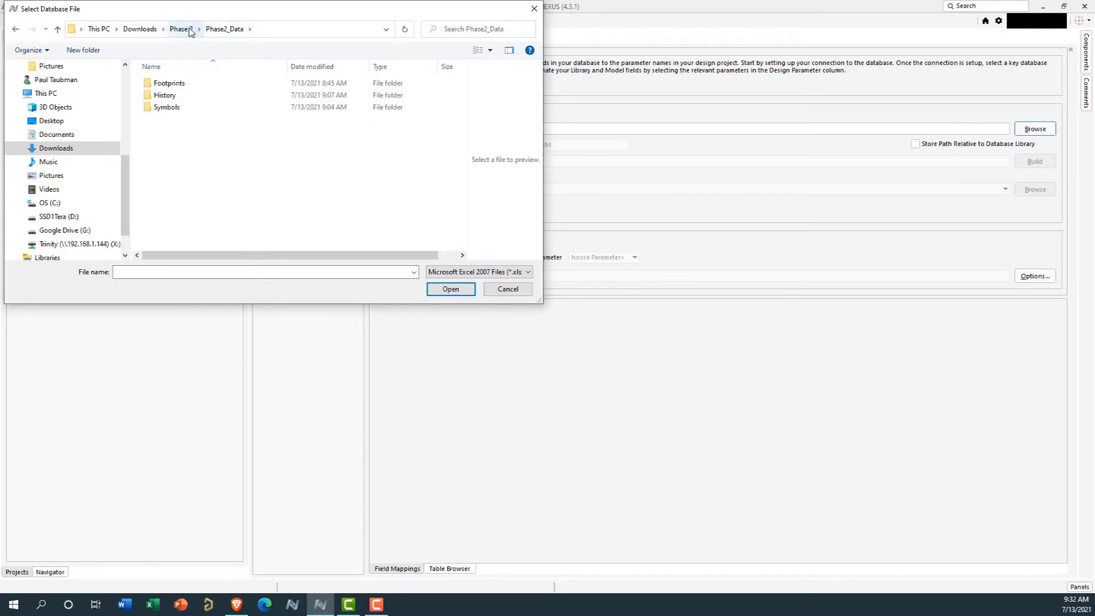
{"action": "left_click", "coordinate": [517, 276]}
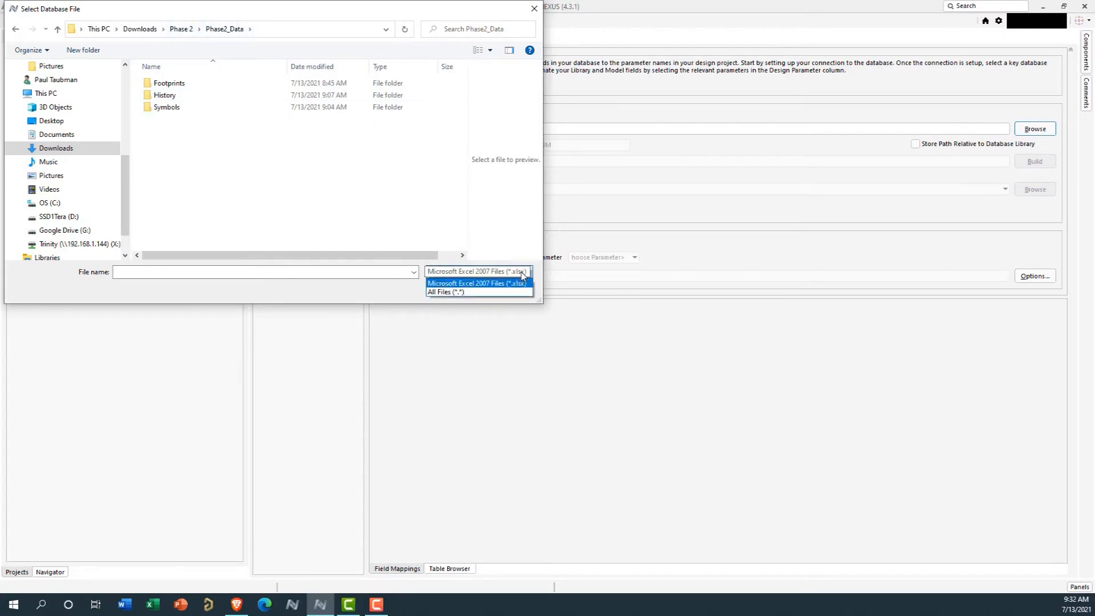
{"action": "left_click", "coordinate": [481, 293]}
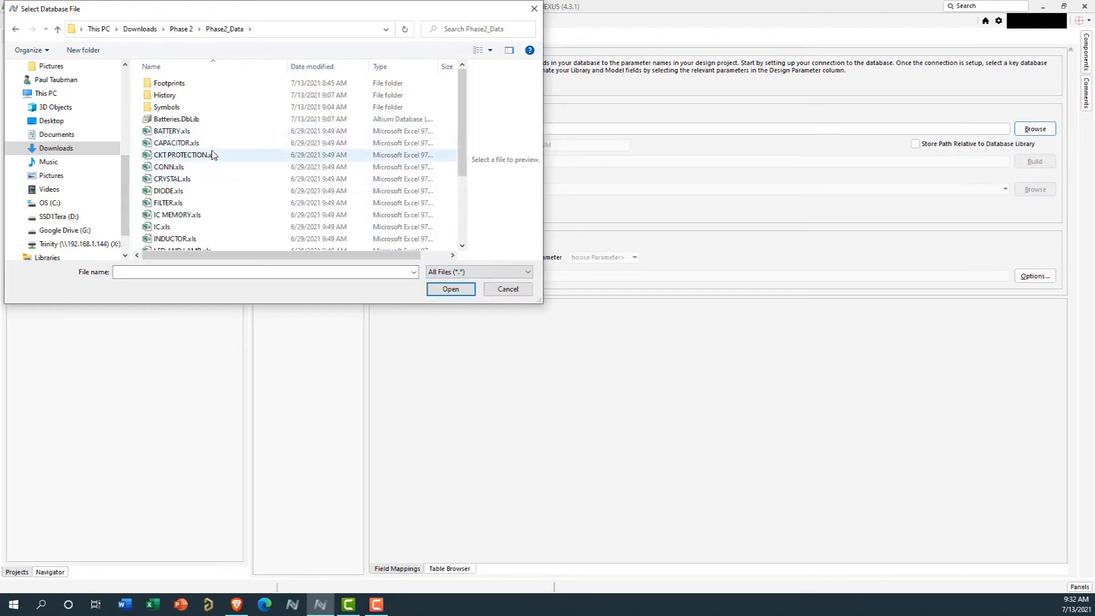
{"action": "scroll", "coordinate": [195, 171], "scroll_direction": "down", "scroll_amount": 2}
{"action": "scroll", "coordinate": [195, 173], "scroll_direction": "down", "scroll_amount": 1}
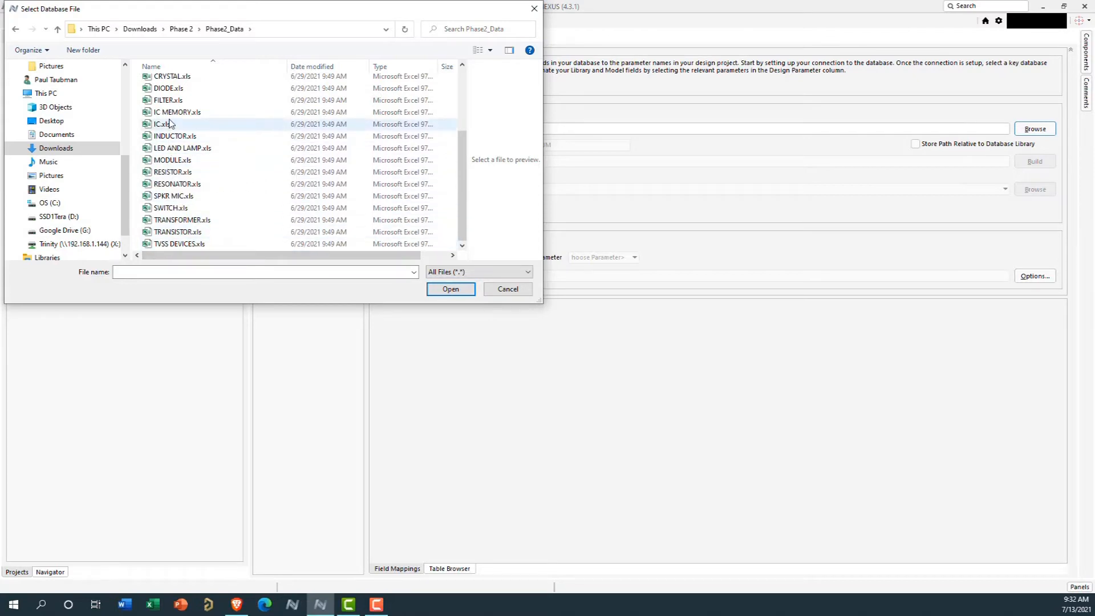
{"action": "left_click", "coordinate": [171, 101]}
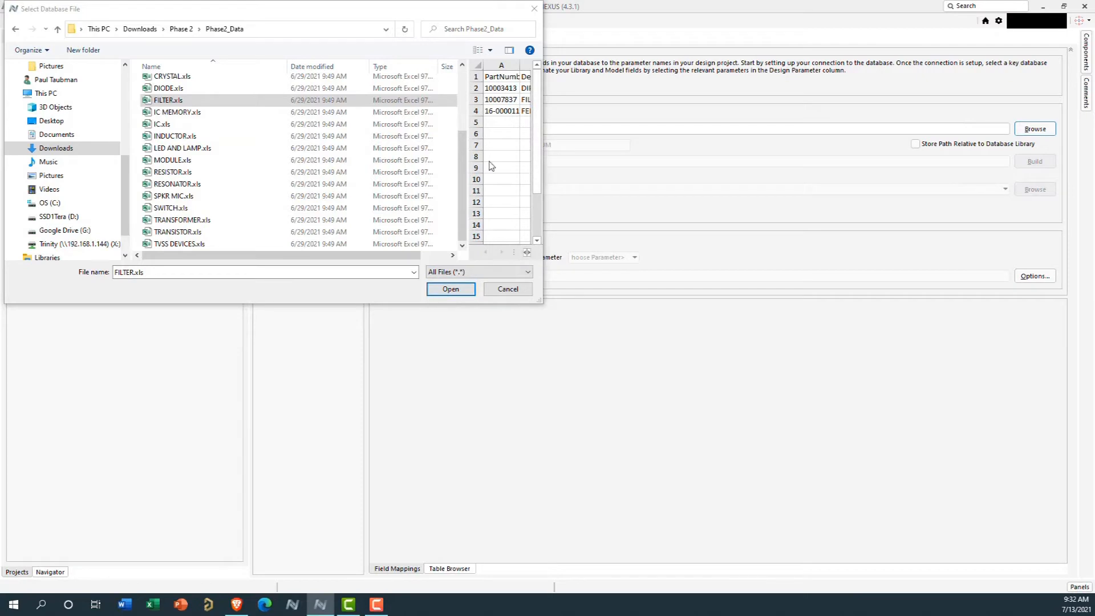
{"action": "left_click", "coordinate": [450, 289]}
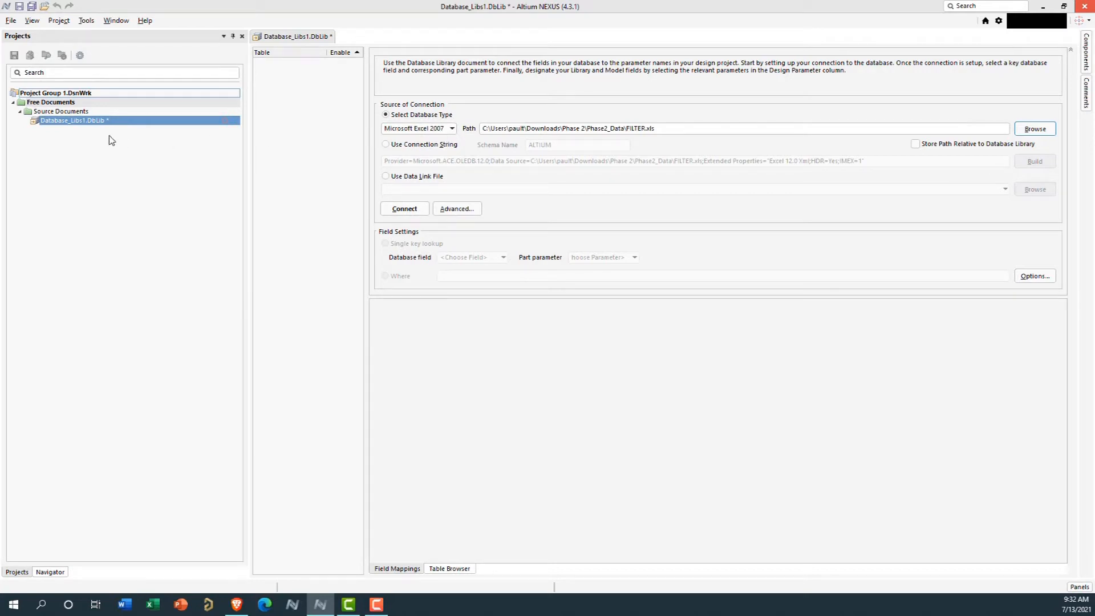
Connect the library to the FILTER.xls spreadsheet and check its part records before returning to the field mappings
{"action": "left_click", "coordinate": [405, 209]}
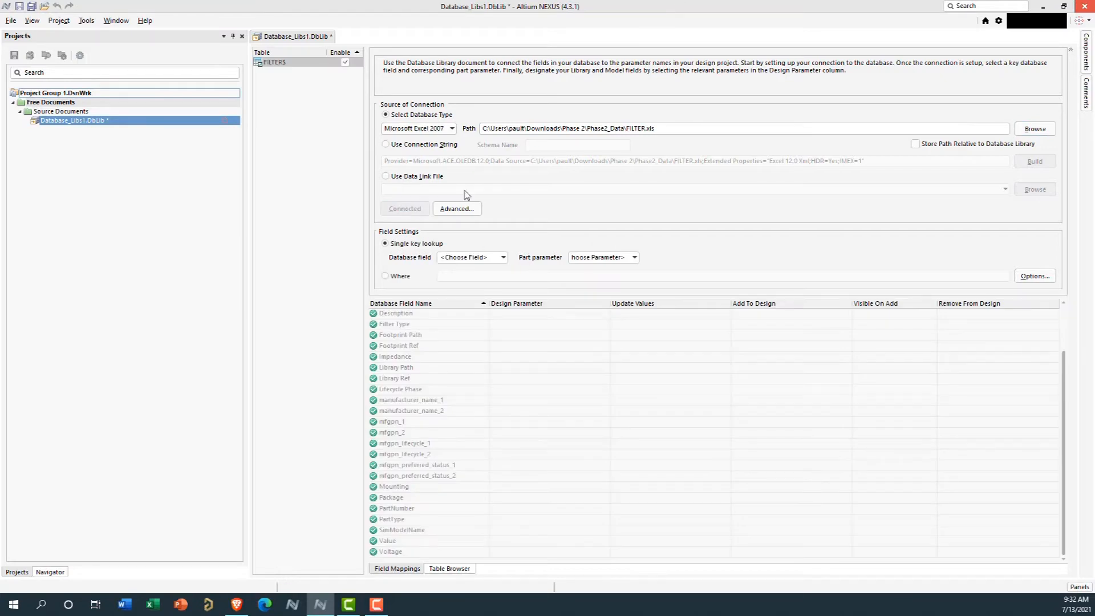
{"action": "left_click", "coordinate": [454, 568]}
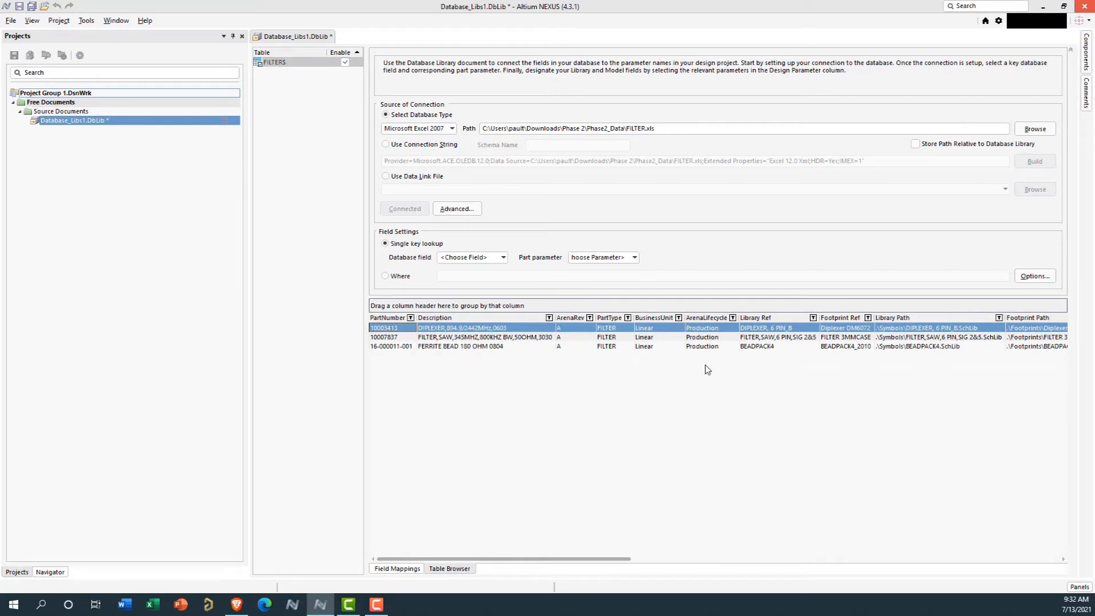
{"action": "left_click", "coordinate": [393, 568]}
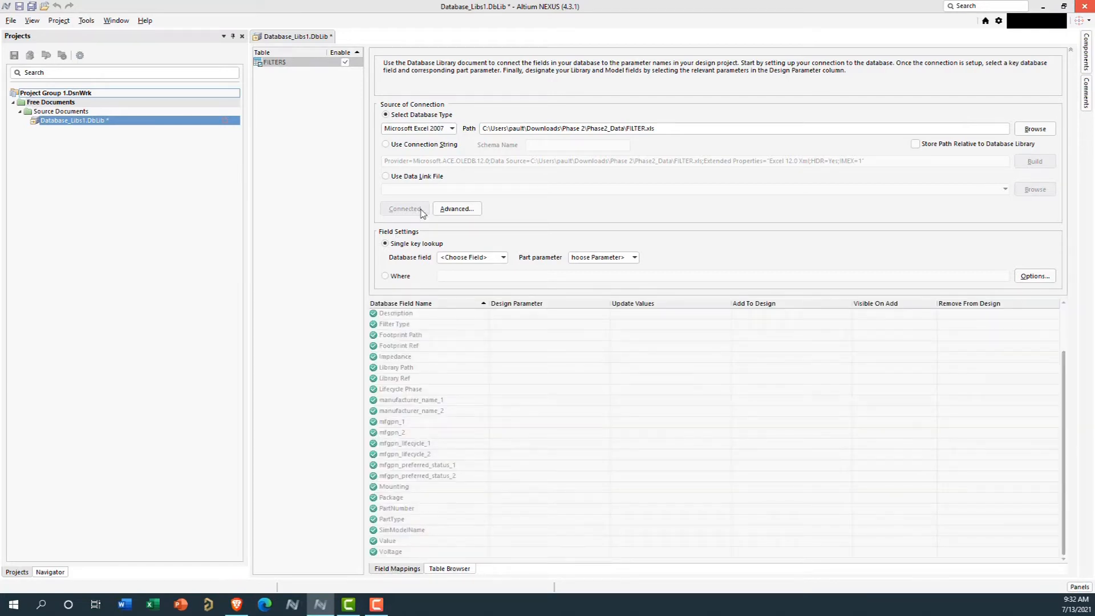
Set the single key lookup's database field to PartNumber
{"action": "left_click", "coordinate": [503, 258]}
{"action": "scroll", "coordinate": [489, 285], "scroll_direction": "down", "scroll_amount": 2}
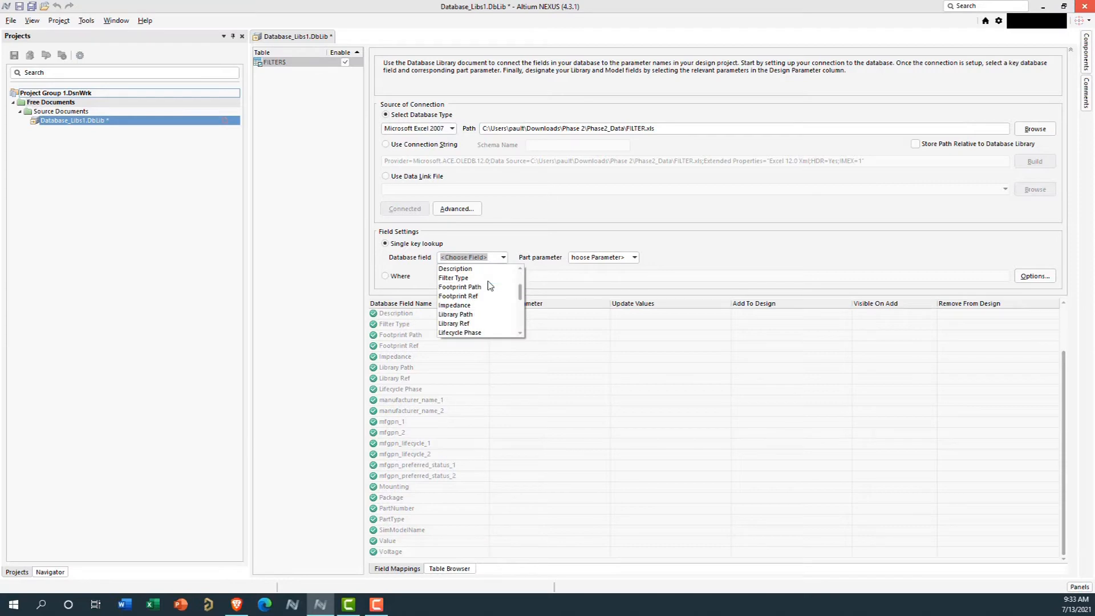
{"action": "scroll", "coordinate": [485, 308], "scroll_direction": "down", "scroll_amount": 4}
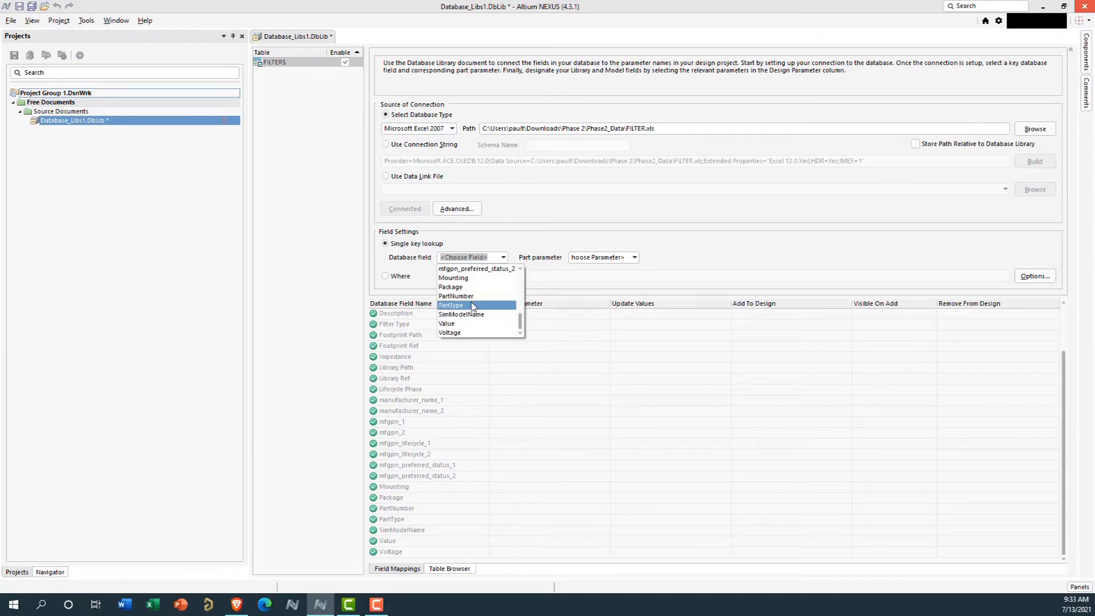
{"action": "left_click", "coordinate": [456, 296]}
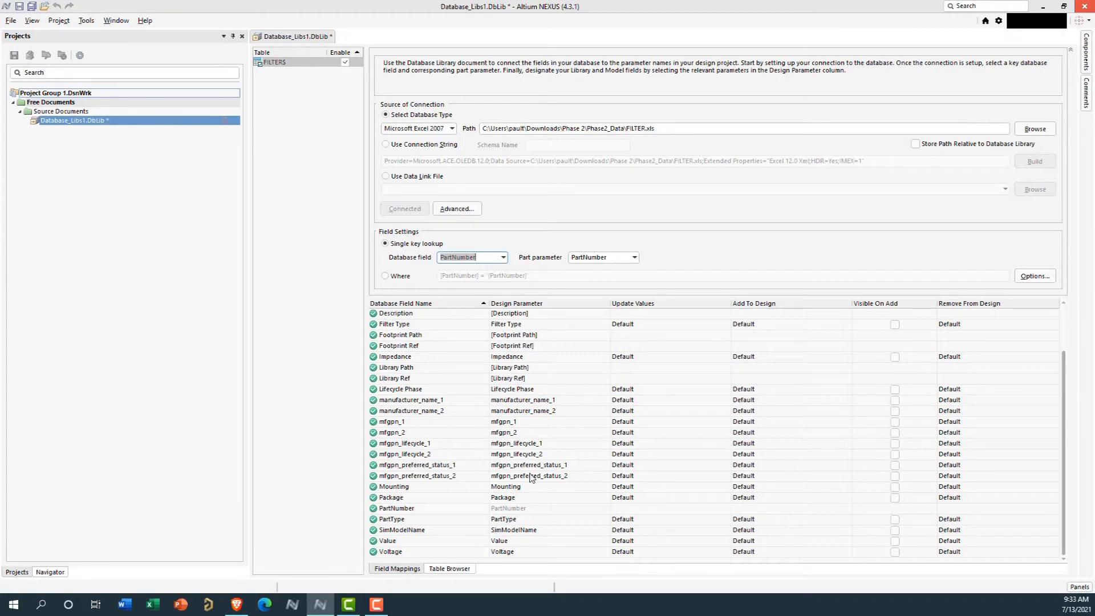
Save the database library as Filters.DbLib in the Downloads > Phase 2 > Phase2_Data folder
{"action": "right_click", "coordinate": [70, 121]}
{"action": "left_click", "coordinate": [95, 159]}
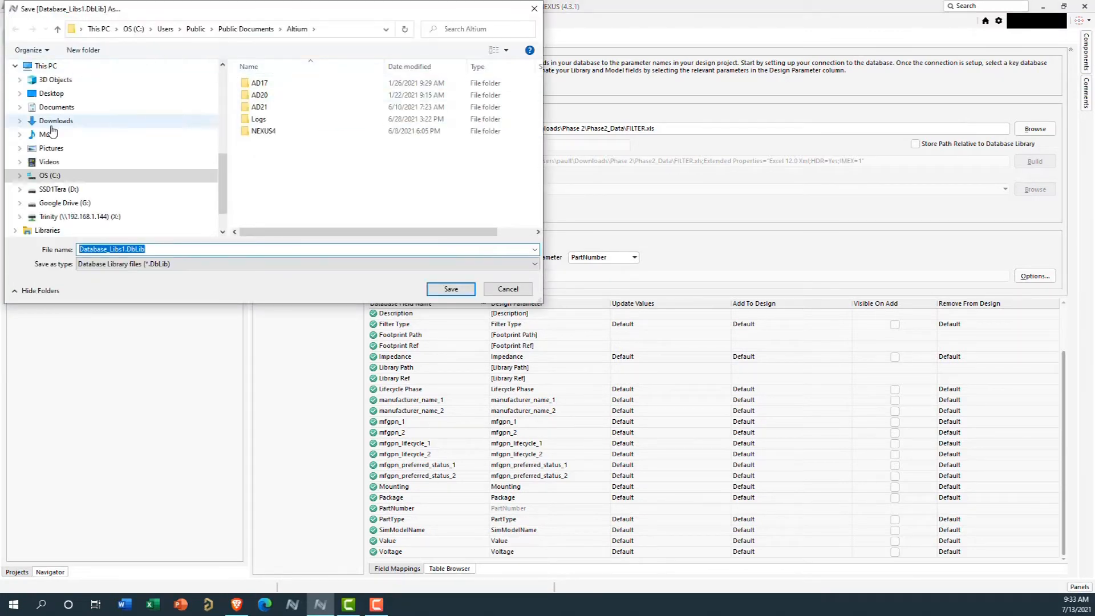
{"action": "scroll", "coordinate": [56, 108], "scroll_direction": "up", "scroll_amount": 3}
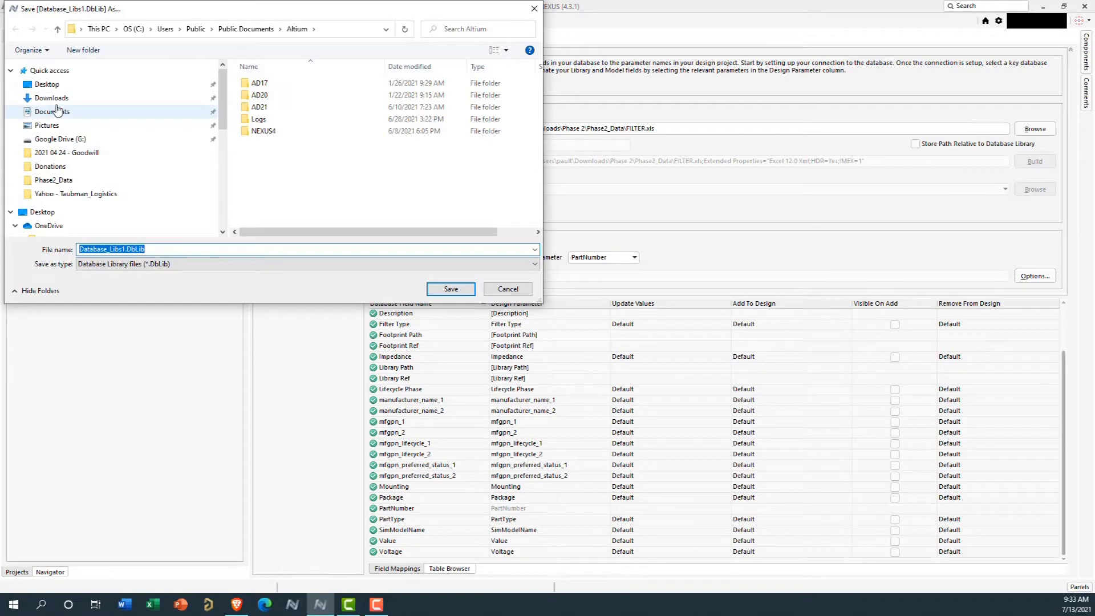
{"action": "left_click", "coordinate": [73, 103]}
{"action": "left_click", "coordinate": [263, 102]}
{"action": "double_click", "coordinate": [264, 101]}
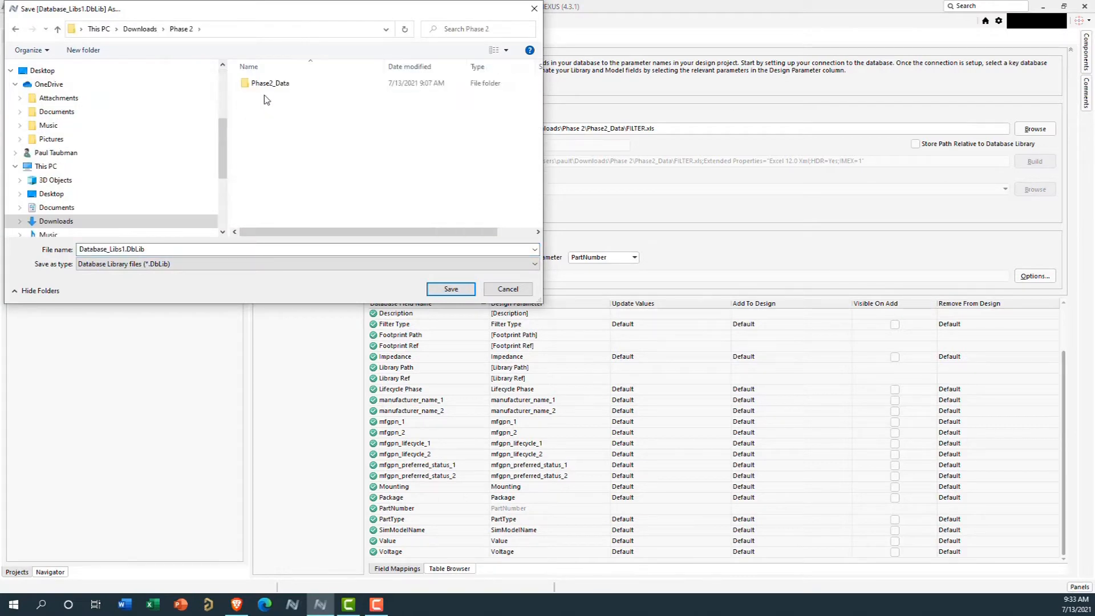
{"action": "double_click", "coordinate": [269, 84]}
{"action": "left_click", "coordinate": [122, 249]}
{"action": "key", "text": "BackSpace"}
{"action": "key", "text": "BackSpace"}
{"action": "key", "text": "BackSpace"}
{"action": "key", "text": "BackSpace"}
{"action": "key", "text": "BackSpace"}
{"action": "key", "text": "BackSpace"}
{"action": "key", "text": "BackSpace"}
{"action": "key", "text": "BackSpace"}
{"action": "key", "text": "BackSpace"}
{"action": "key", "text": "BackSpace"}
{"action": "key", "text": "BackSpace"}
{"action": "key", "text": "BackSpace"}
{"action": "key", "text": "BackSpace"}
{"action": "key", "text": "BackSpace"}
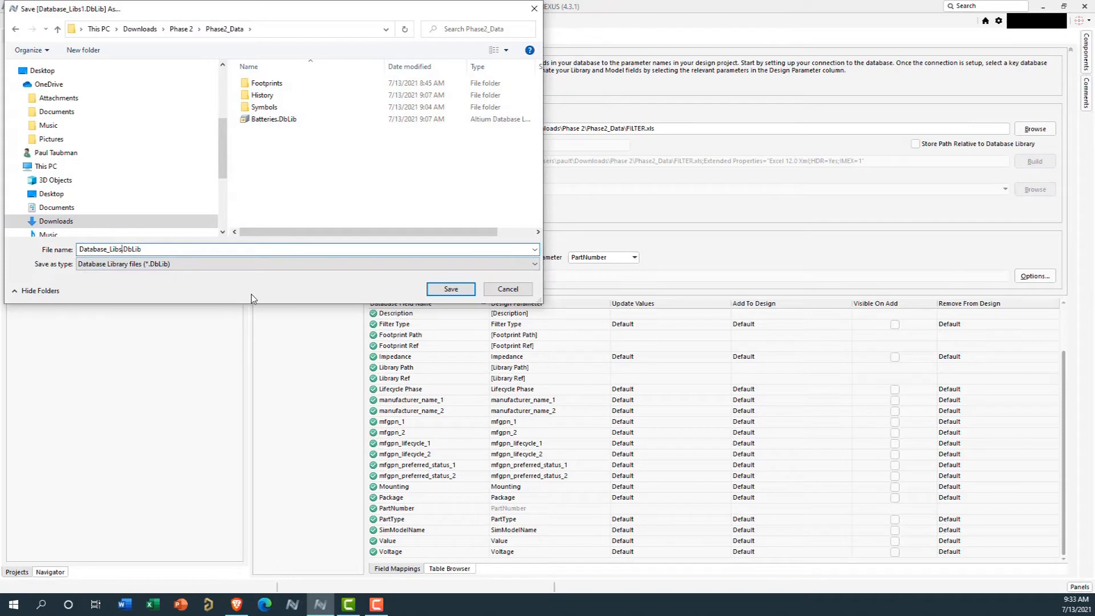
{"action": "type", "text": "Filters"}
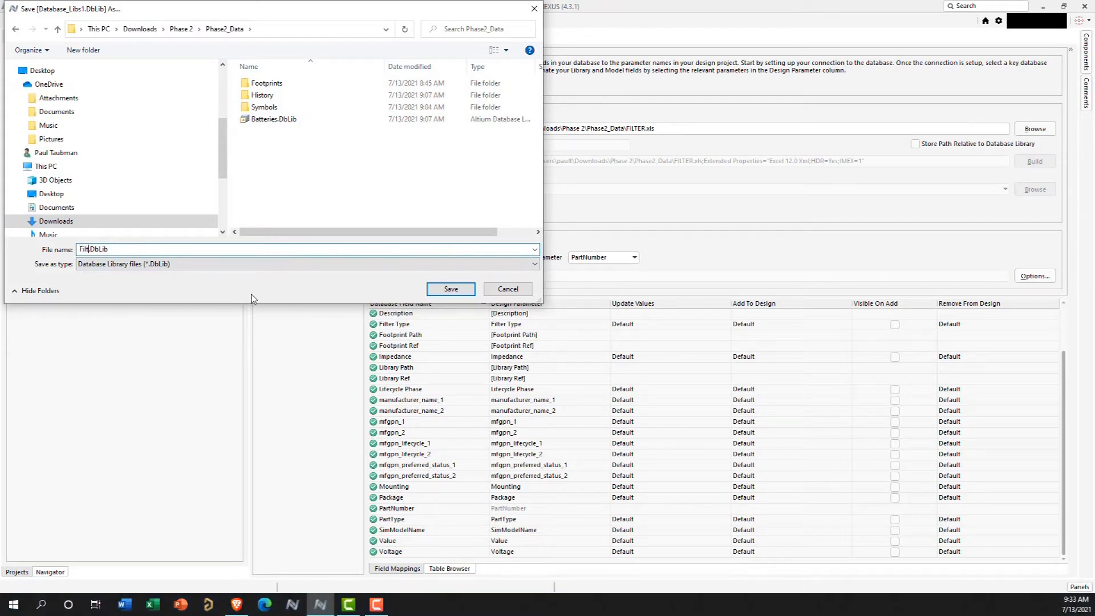
{"action": "left_click", "coordinate": [450, 289]}
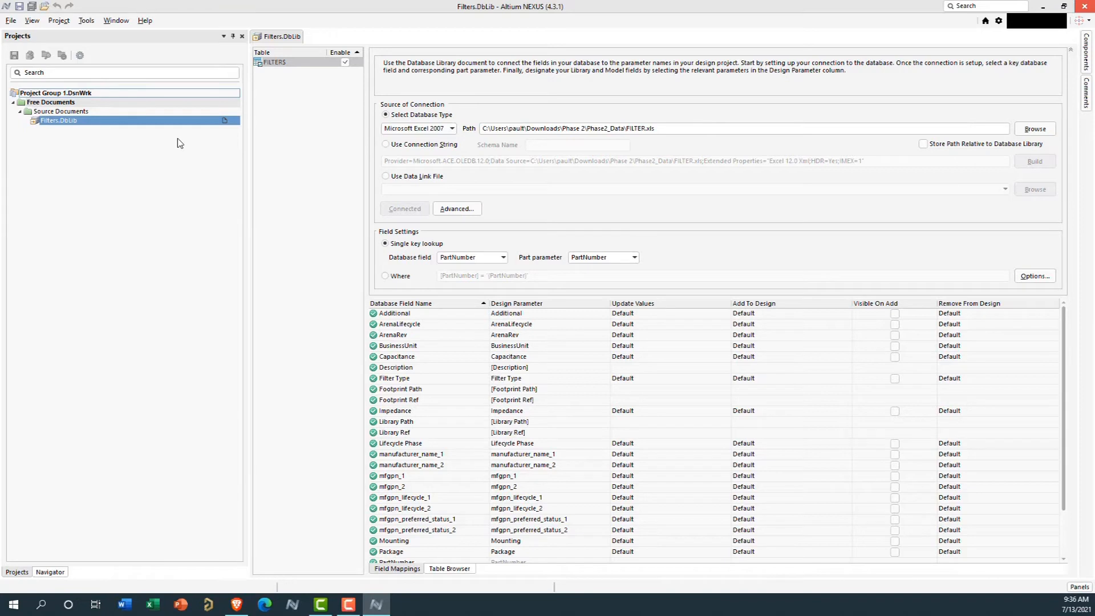
Open the file-based libraries preferences for the components list and deactivate the installed Batteries.DbLib library
{"action": "left_click", "coordinate": [1086, 63]}
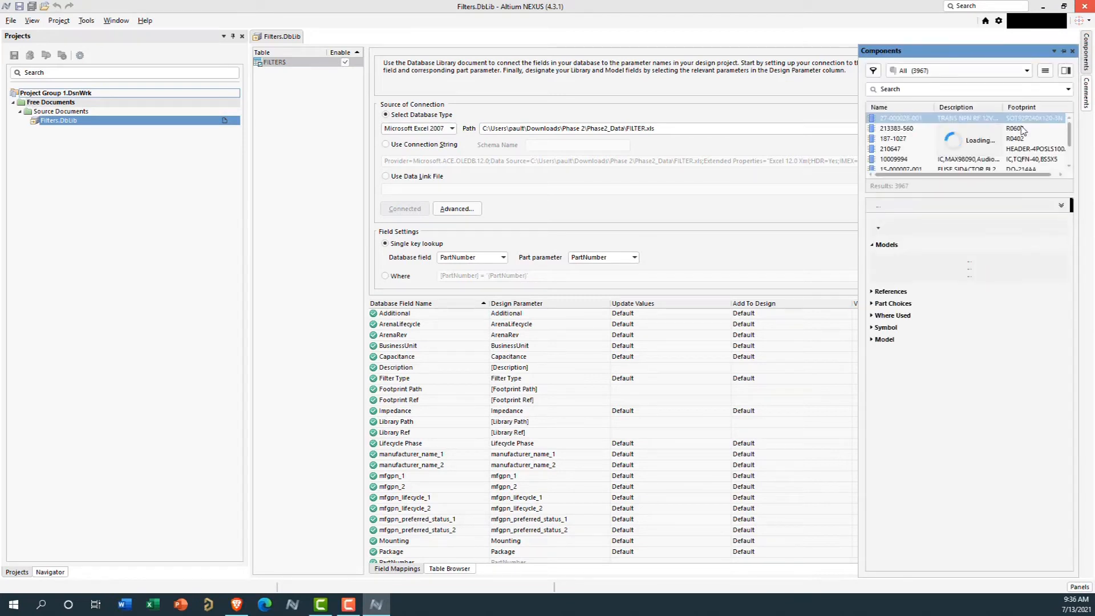
{"action": "left_click", "coordinate": [1046, 74]}
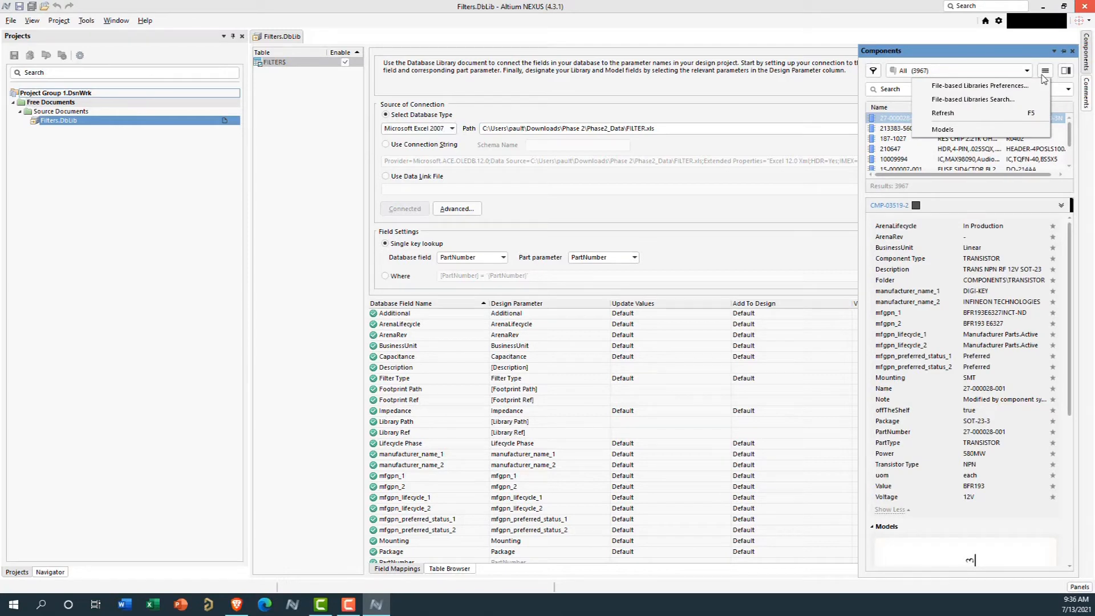
{"action": "left_click", "coordinate": [943, 87]}
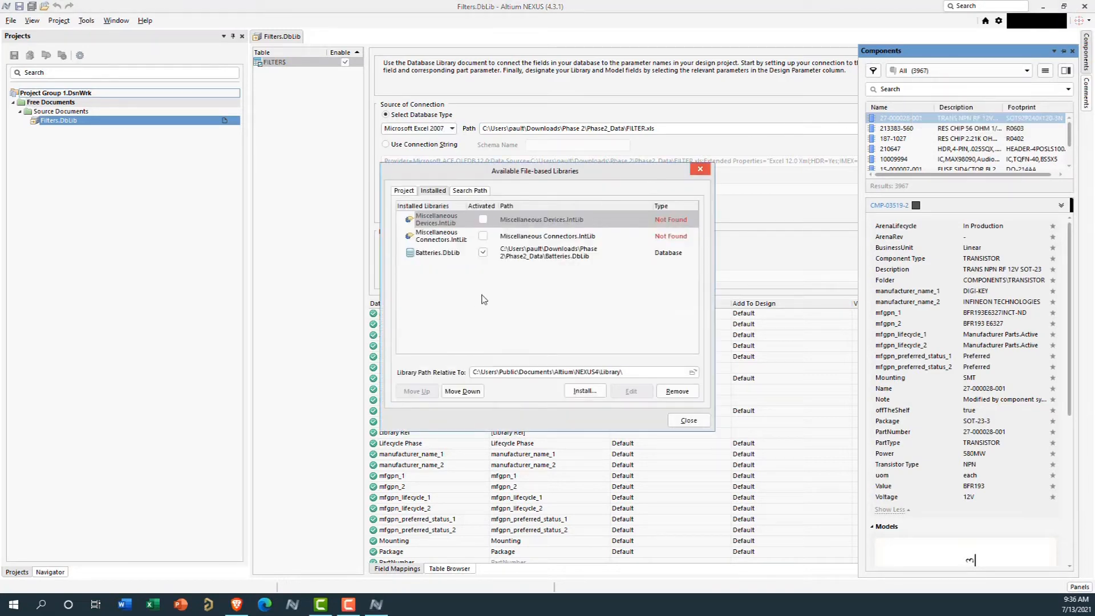
{"action": "left_click", "coordinate": [482, 252]}
{"action": "left_click", "coordinate": [492, 306]}
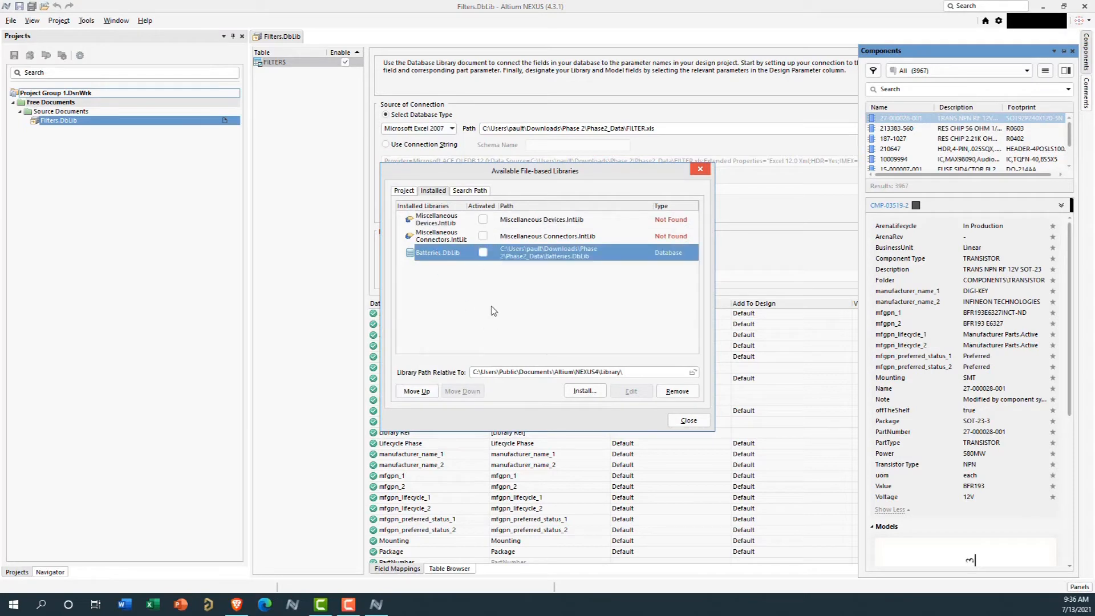
Install Filters.DbLib from the Phase2_Data folder as an available file-based library and close the library settings
{"action": "left_click", "coordinate": [576, 391]}
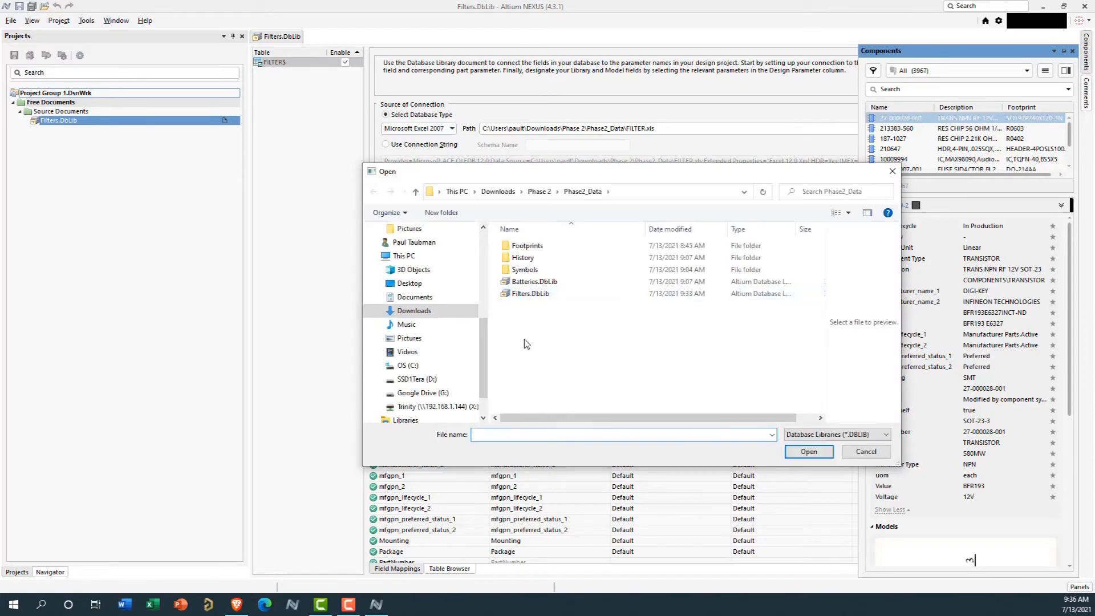
{"action": "left_click", "coordinate": [528, 293]}
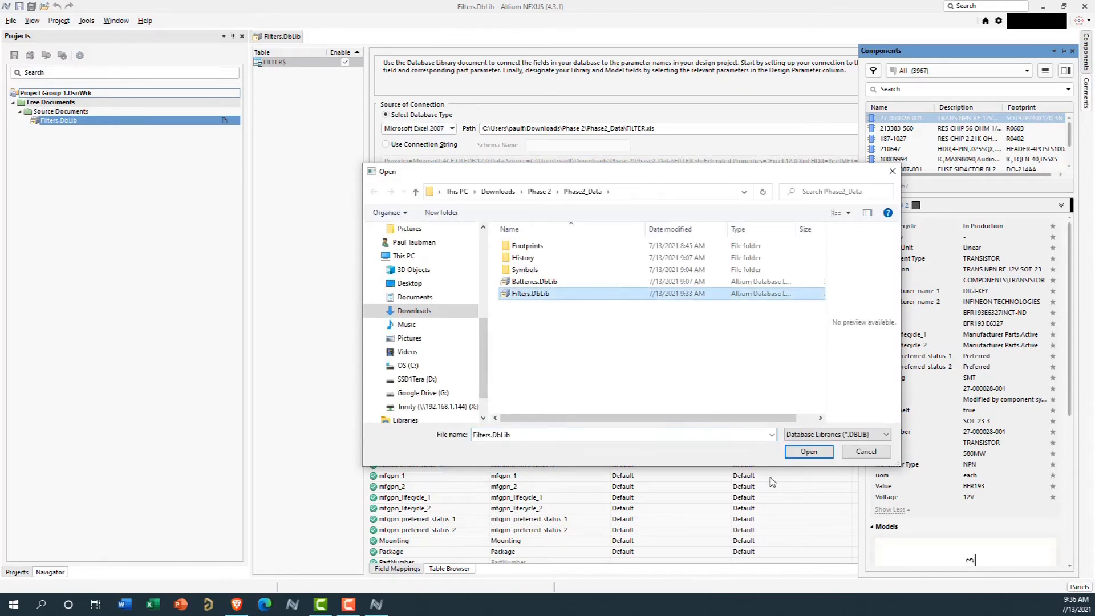
{"action": "left_click", "coordinate": [804, 451]}
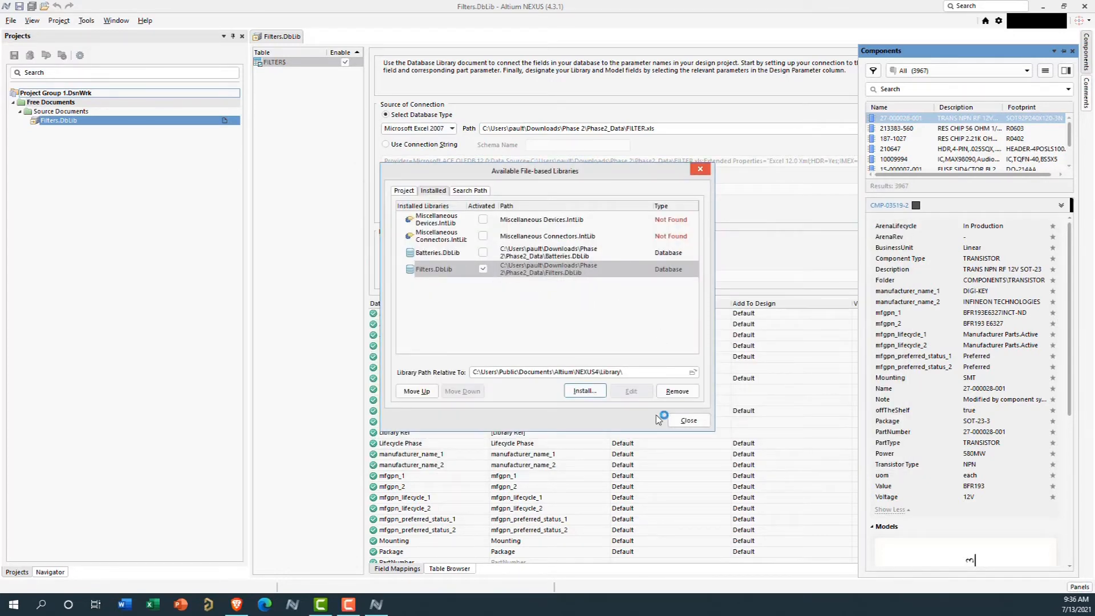
{"action": "left_click", "coordinate": [684, 421]}
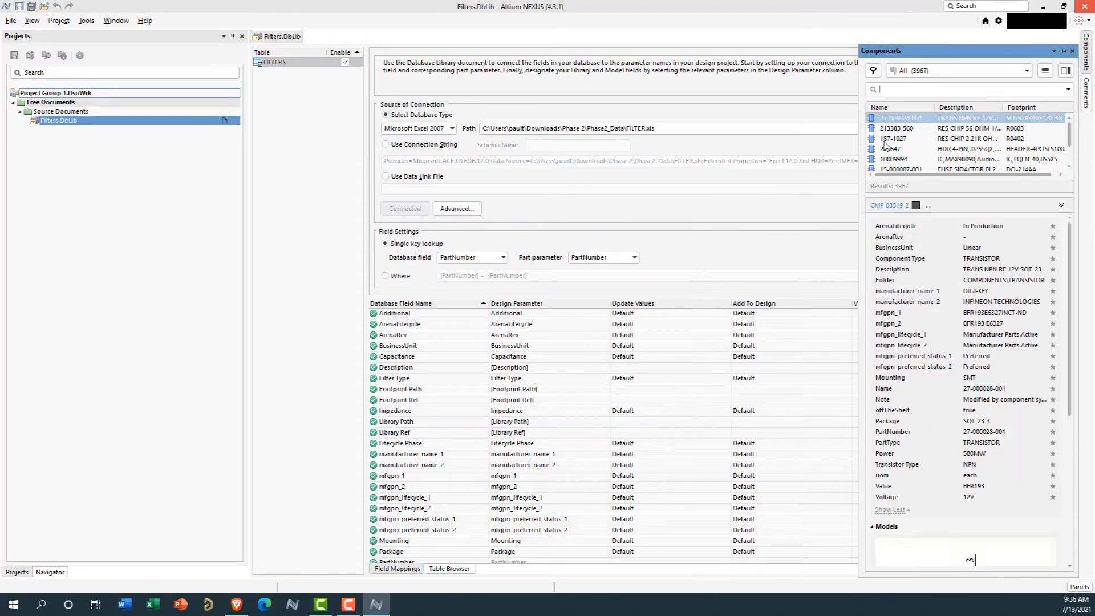
Show the Filters.DbLib - FILTER$ components and examine each part's parameters, symbol and footprint
{"action": "left_click", "coordinate": [1025, 72]}
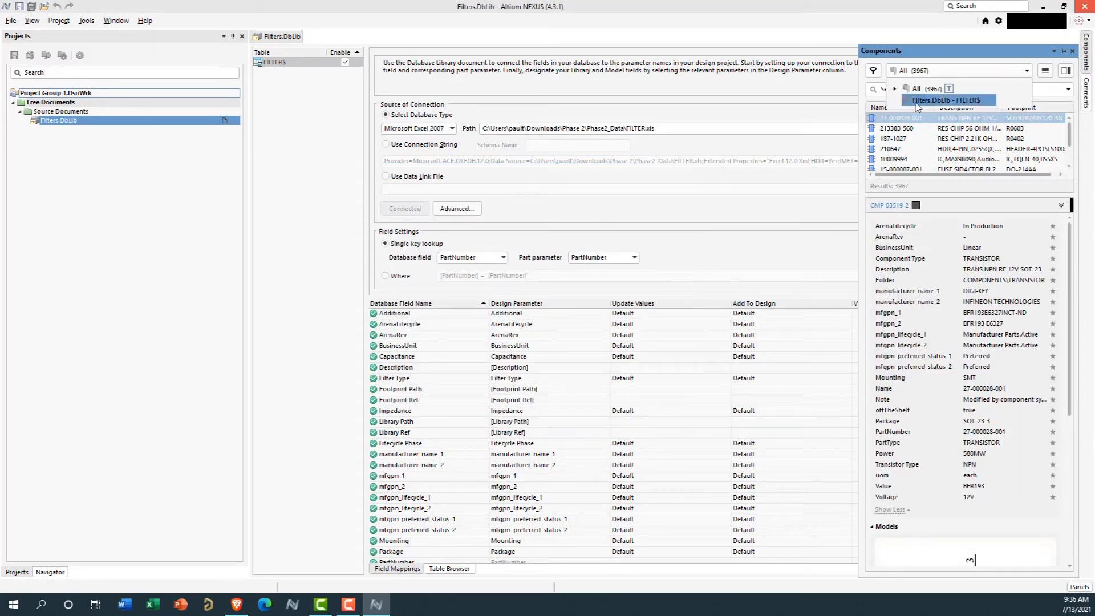
{"action": "left_click", "coordinate": [951, 102]}
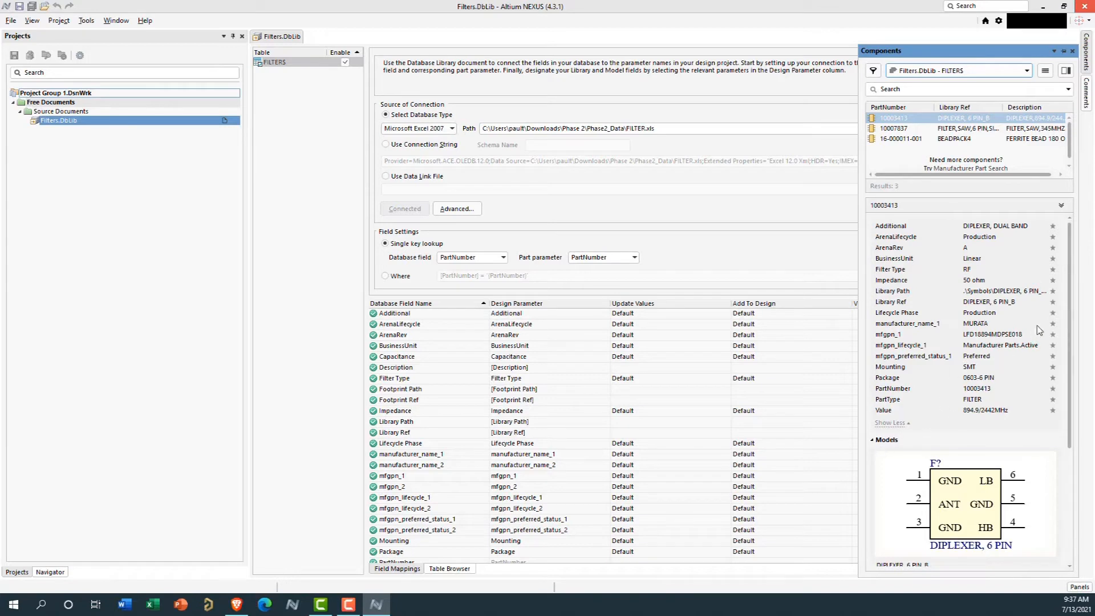
{"action": "left_click_drag", "start_coordinate": [1071, 294], "coordinate": [1060, 430]}
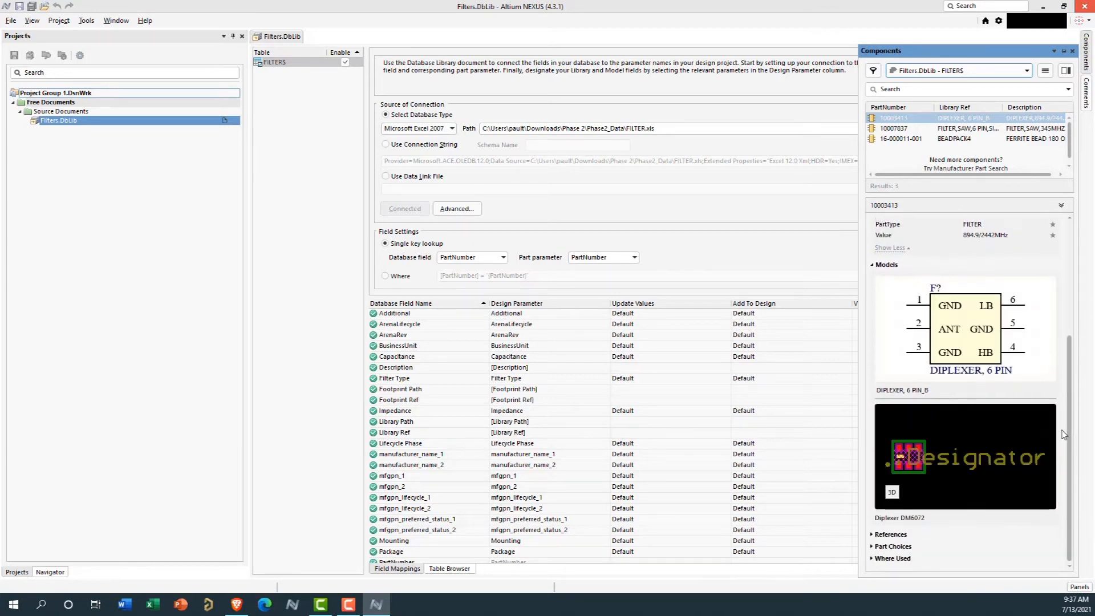
{"action": "left_click", "coordinate": [904, 128]}
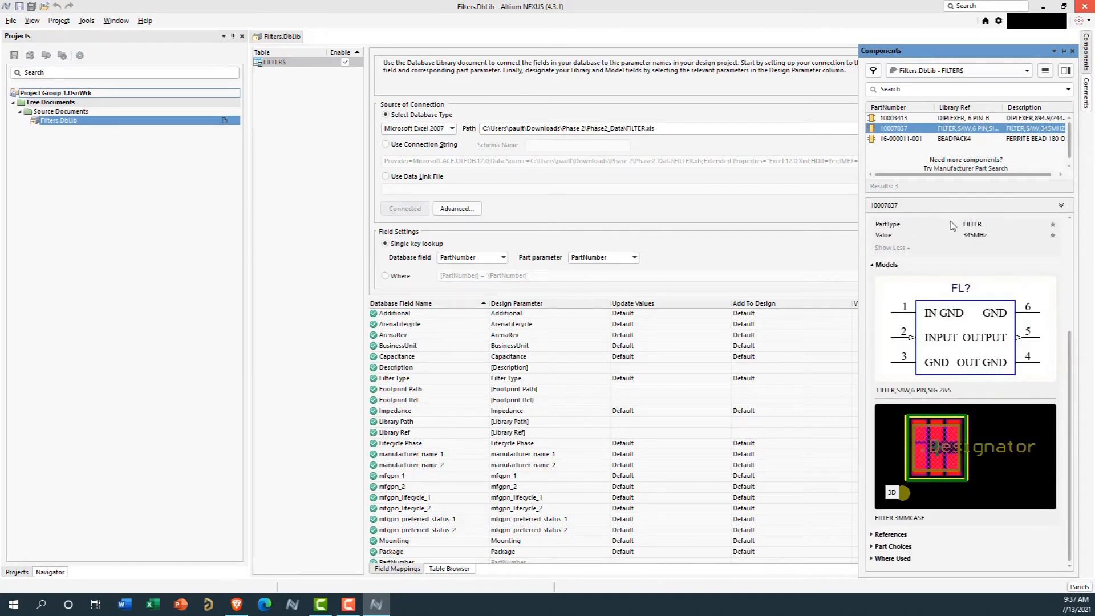
{"action": "left_click", "coordinate": [893, 140]}
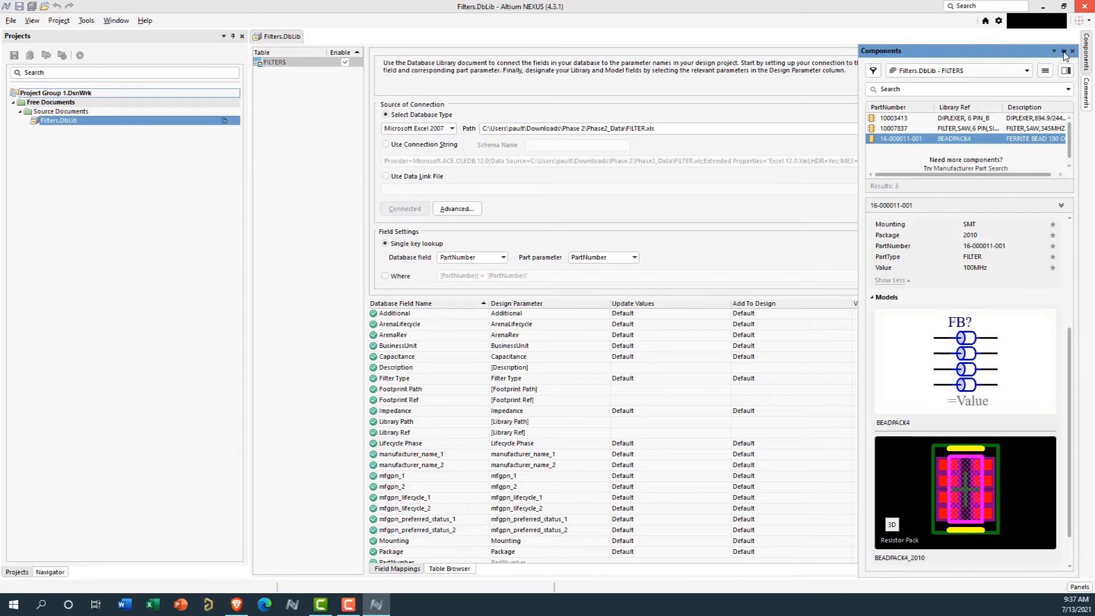
{"action": "left_click", "coordinate": [816, 82]}
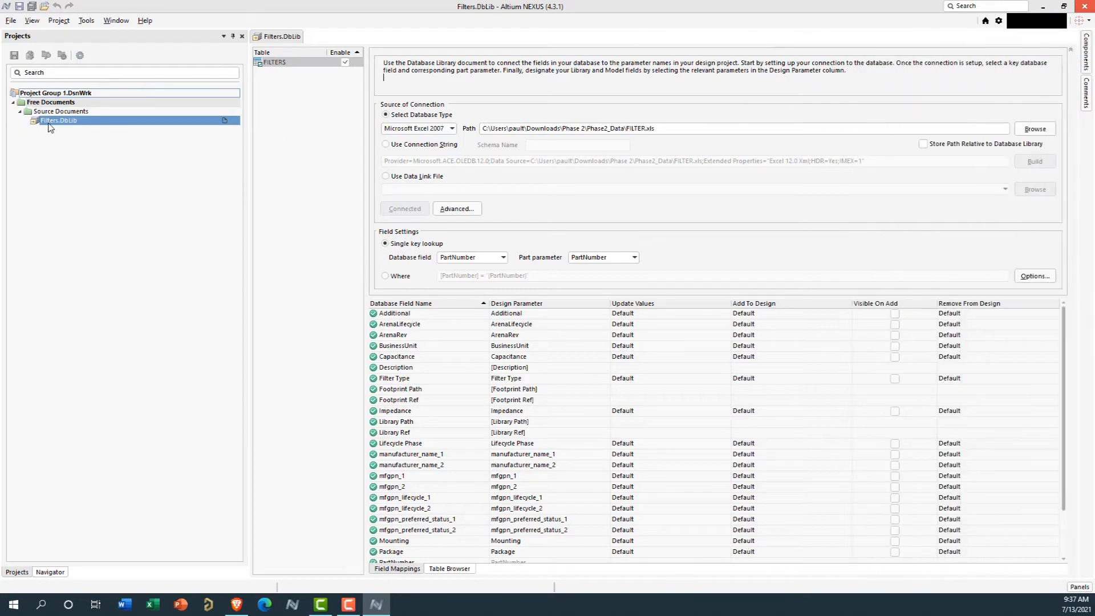
Close the Filters.DbLib document and open the Library Migrator
{"action": "right_click", "coordinate": [49, 122]}
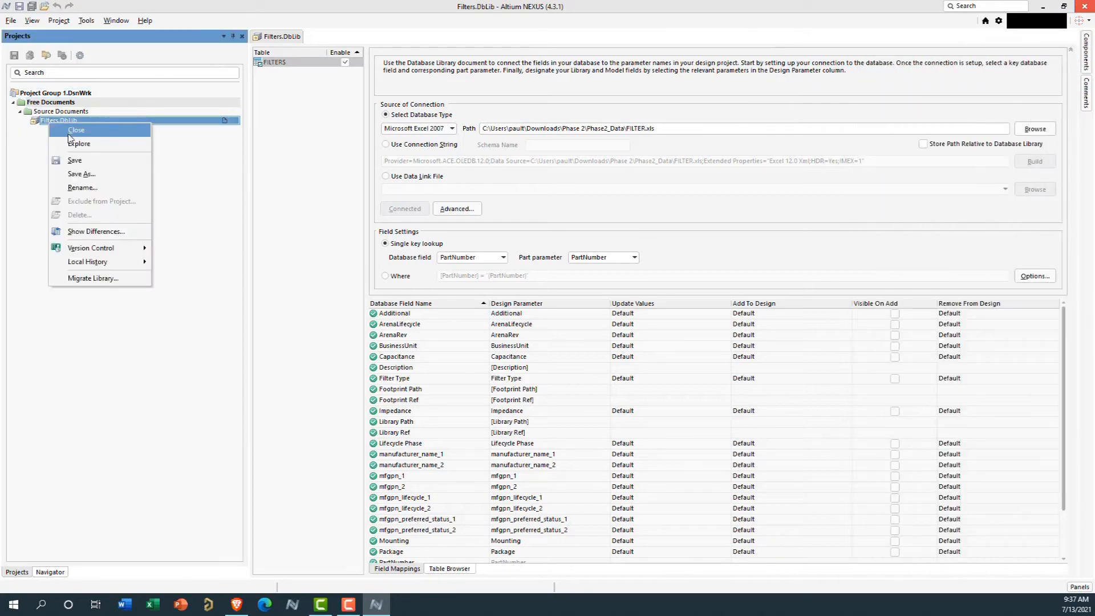
{"action": "left_click", "coordinate": [76, 130]}
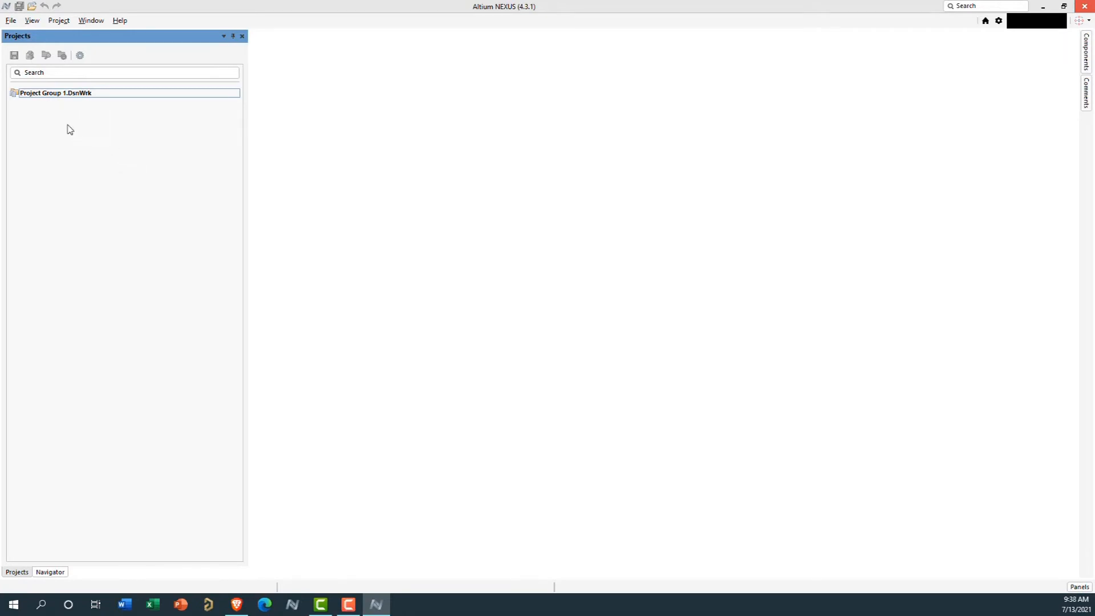
{"action": "left_click", "coordinate": [10, 23]}
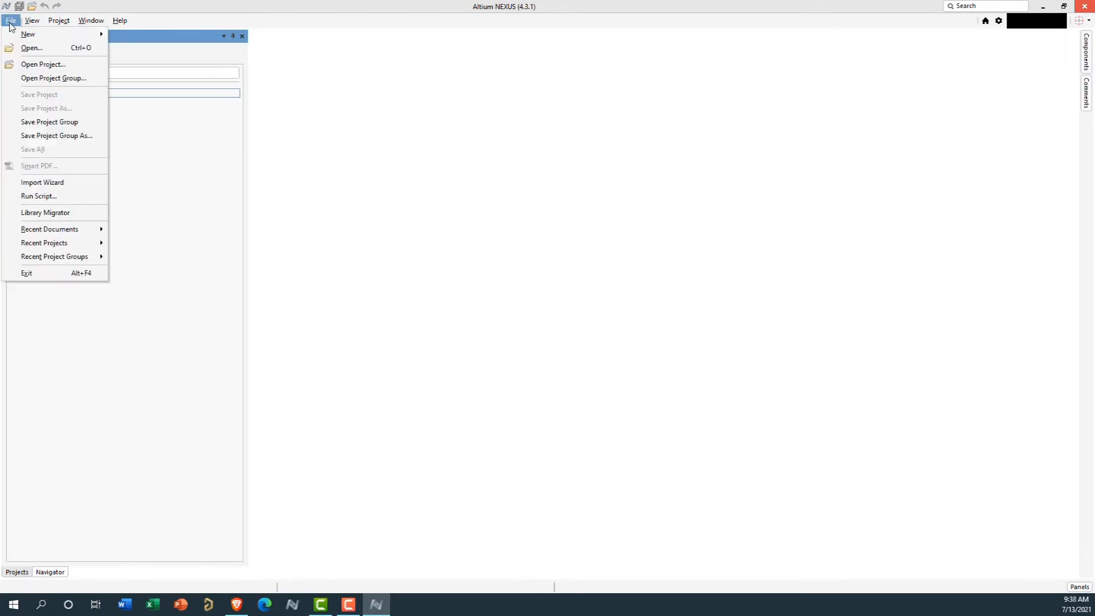
{"action": "left_click", "coordinate": [51, 214]}
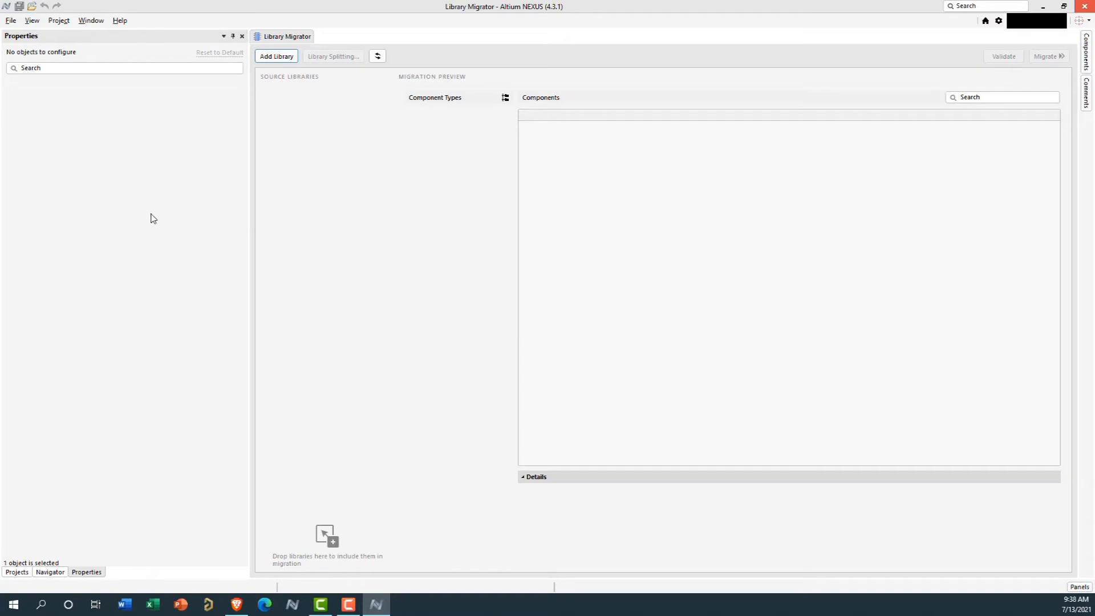
Add Filters.DbLib from the Phase2_Data folder as a source library and set the component type for all libraries to FILTER
{"action": "left_click", "coordinate": [282, 57]}
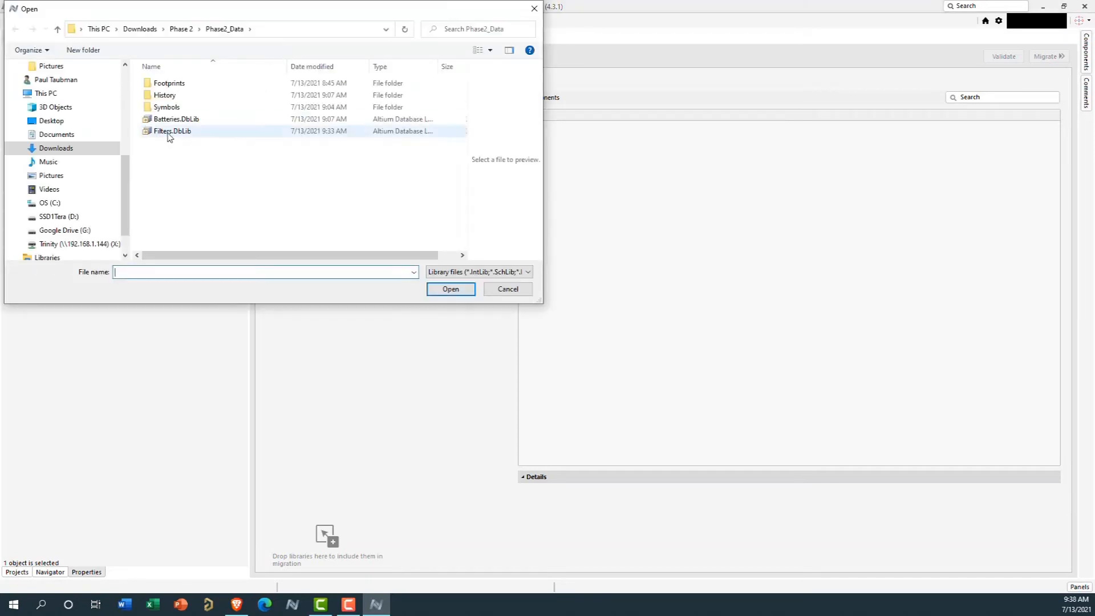
{"action": "left_click", "coordinate": [165, 132]}
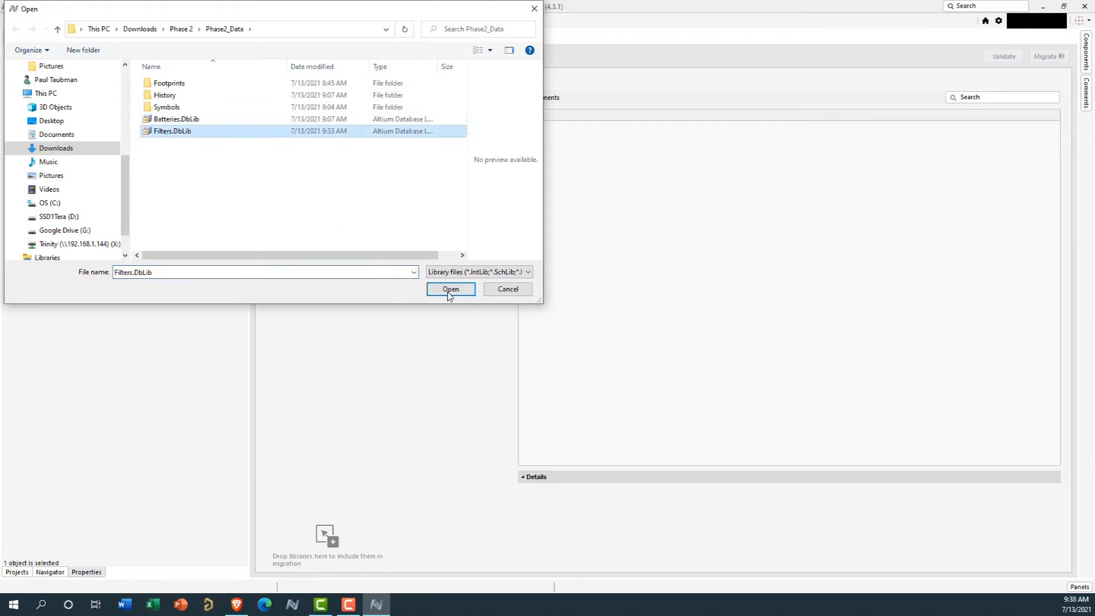
{"action": "left_click", "coordinate": [448, 290]}
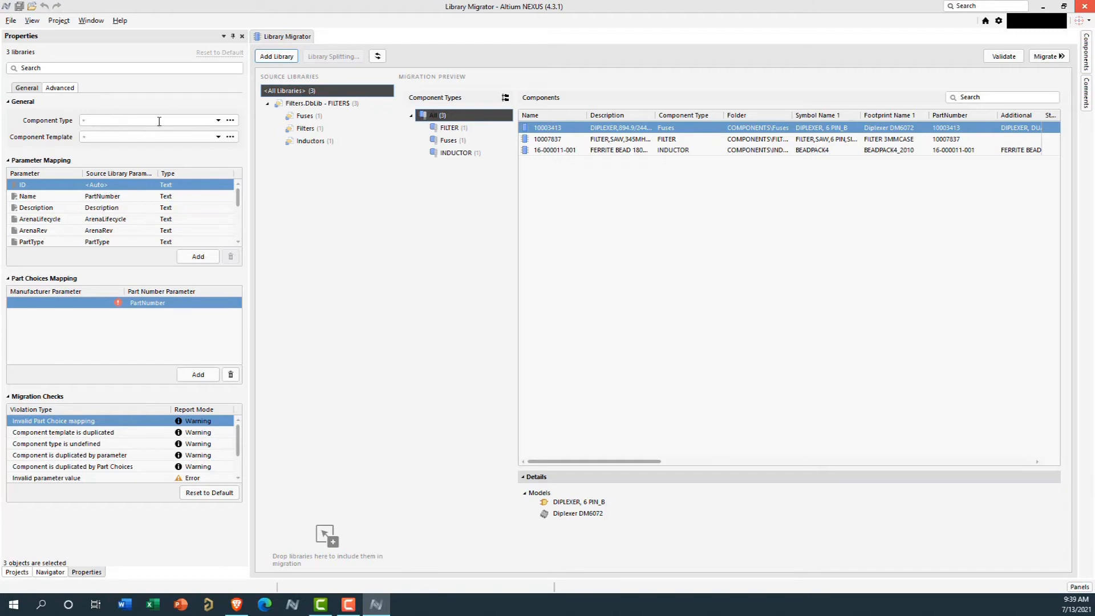
{"action": "left_click", "coordinate": [219, 121]}
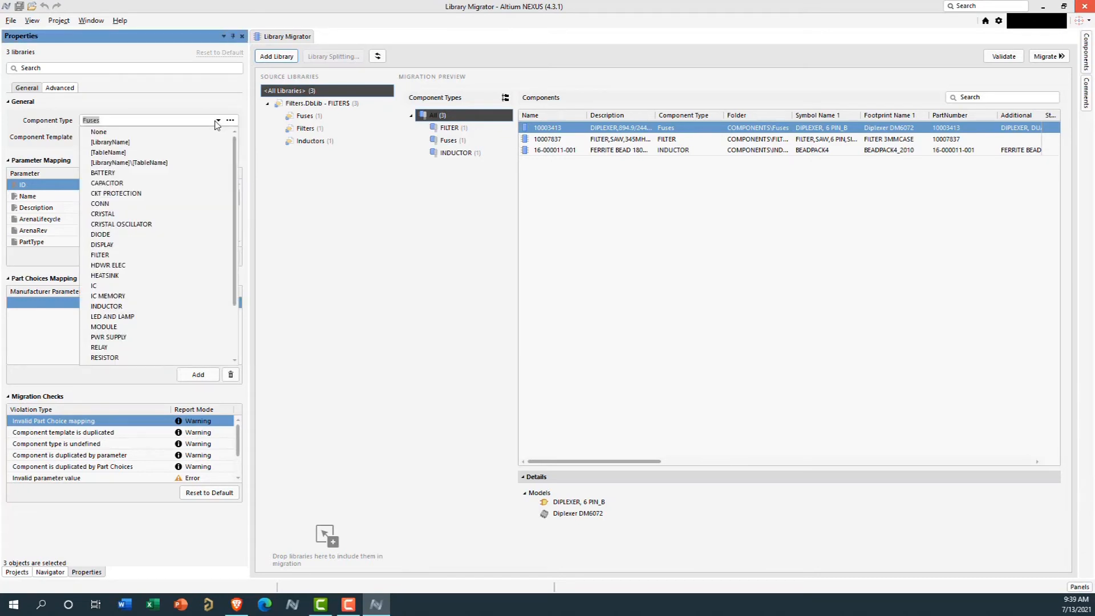
{"action": "left_click", "coordinate": [106, 257]}
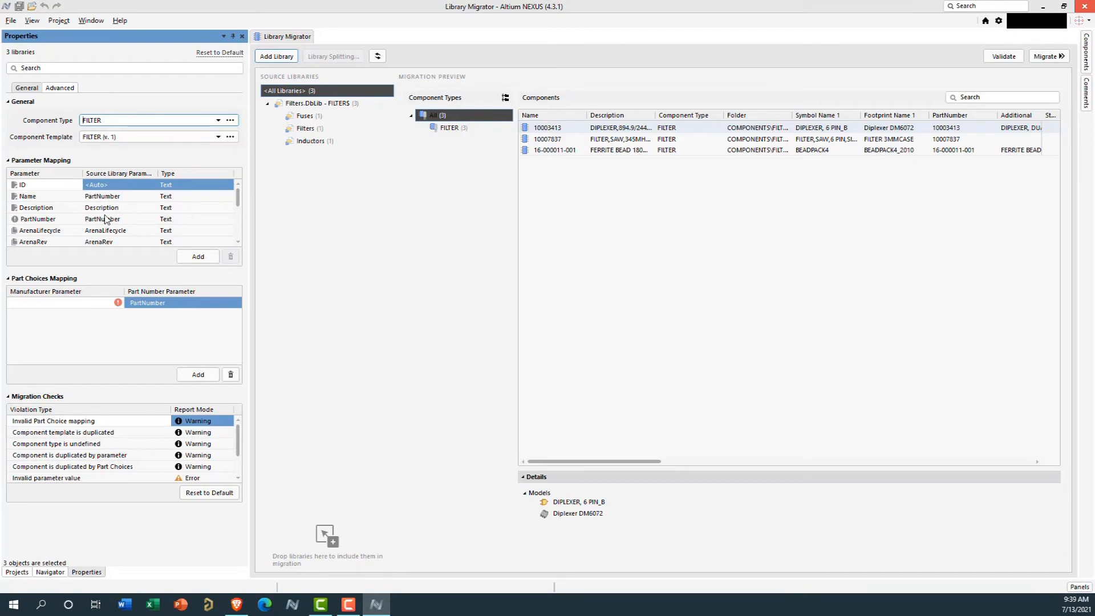
Review the parameter mapping rows and examine the unit types available for the ArenaRev parameter
{"action": "left_click", "coordinate": [204, 188]}
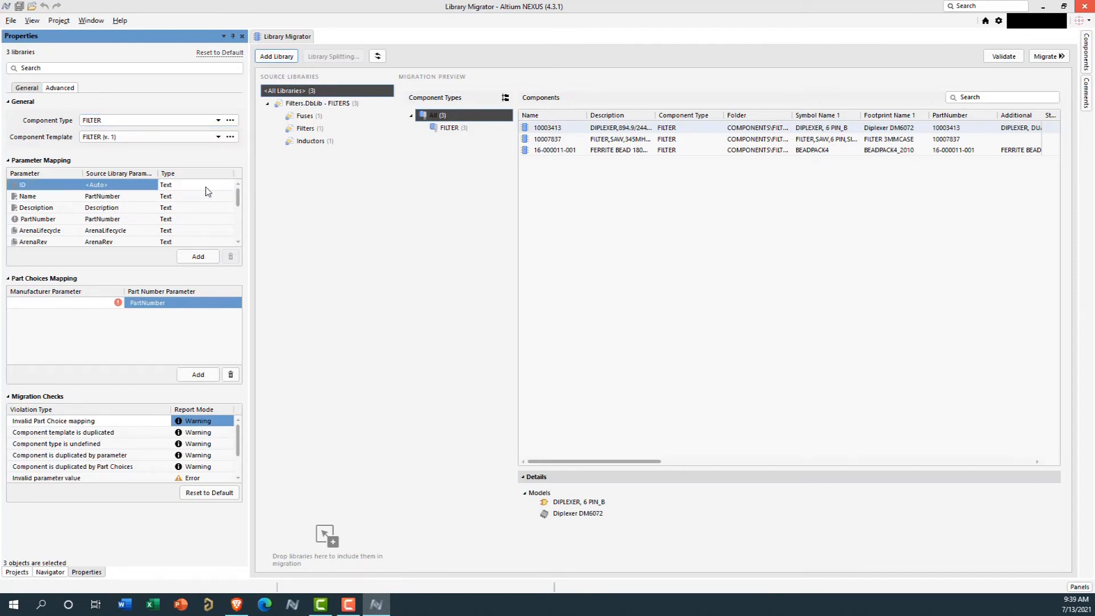
{"action": "left_click", "coordinate": [206, 197]}
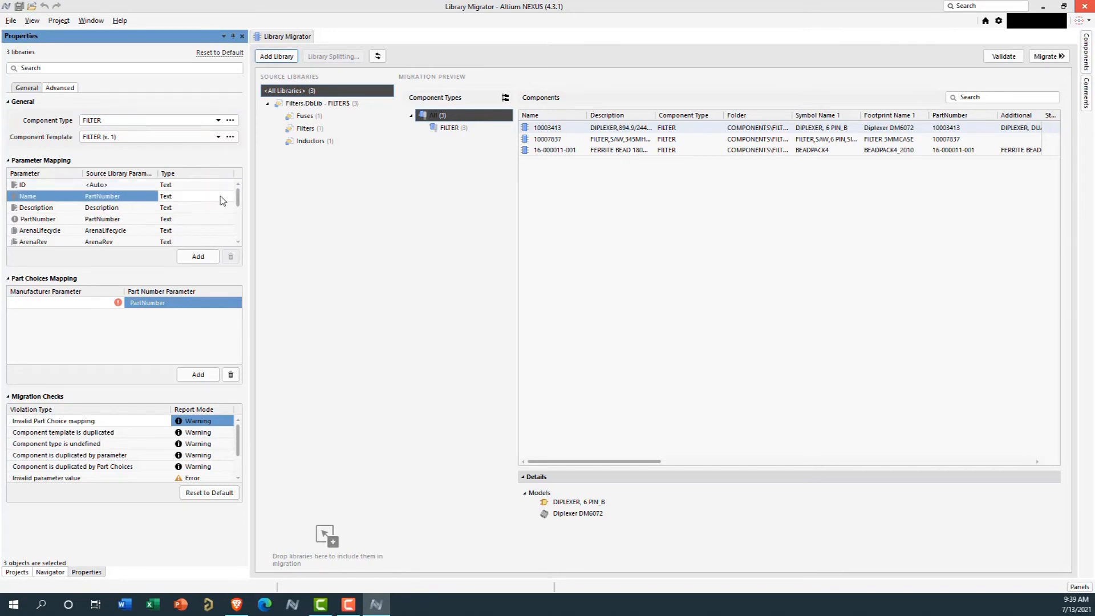
{"action": "scroll", "coordinate": [205, 203], "scroll_direction": "down", "scroll_amount": 1}
{"action": "scroll", "coordinate": [141, 211], "scroll_direction": "up", "scroll_amount": 1}
{"action": "left_click", "coordinate": [188, 243]}
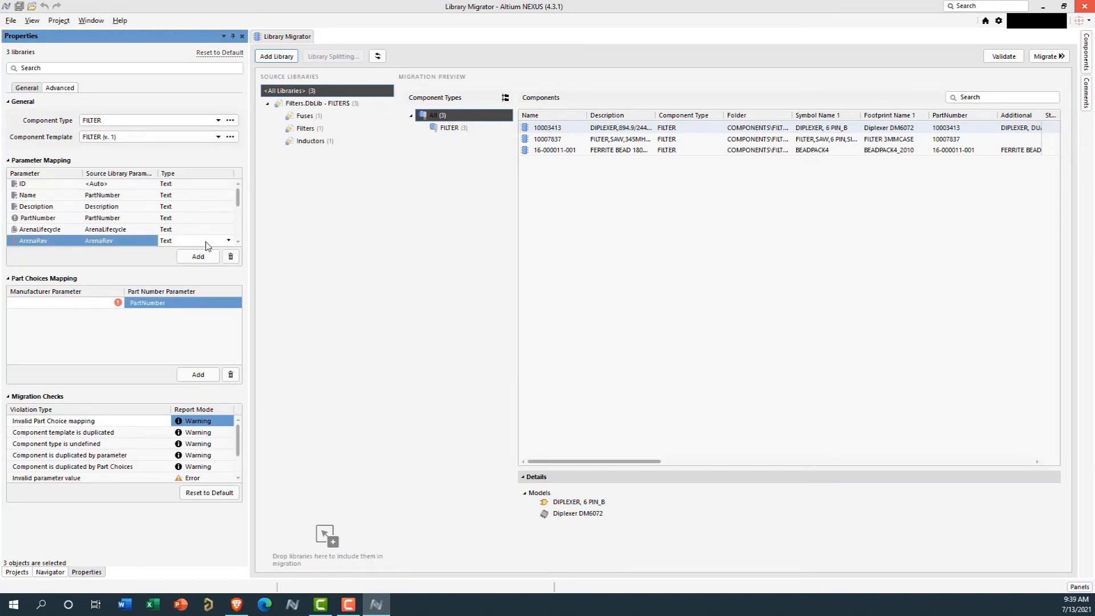
{"action": "left_click", "coordinate": [229, 241]}
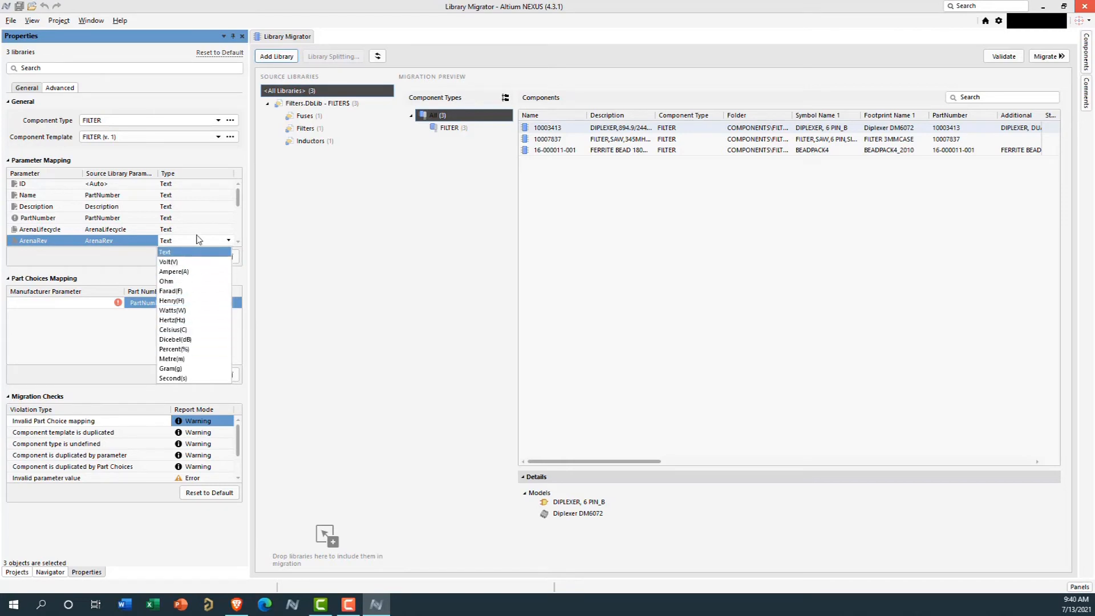
{"action": "left_click", "coordinate": [249, 244]}
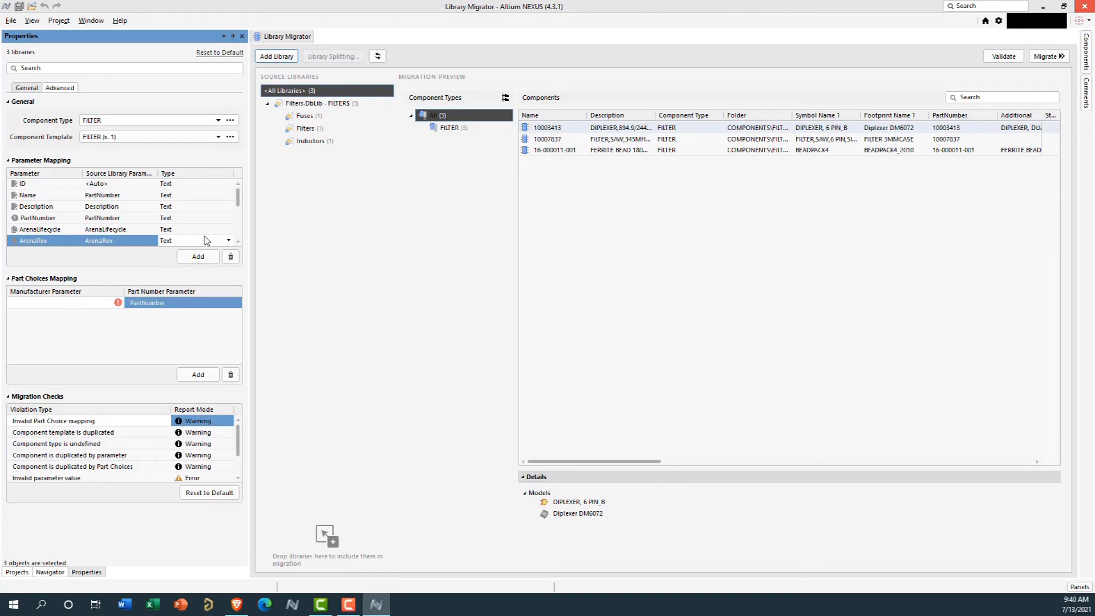
{"action": "scroll", "coordinate": [196, 208], "scroll_direction": "down", "scroll_amount": 5}
{"action": "scroll", "coordinate": [200, 211], "scroll_direction": "up", "scroll_amount": 5}
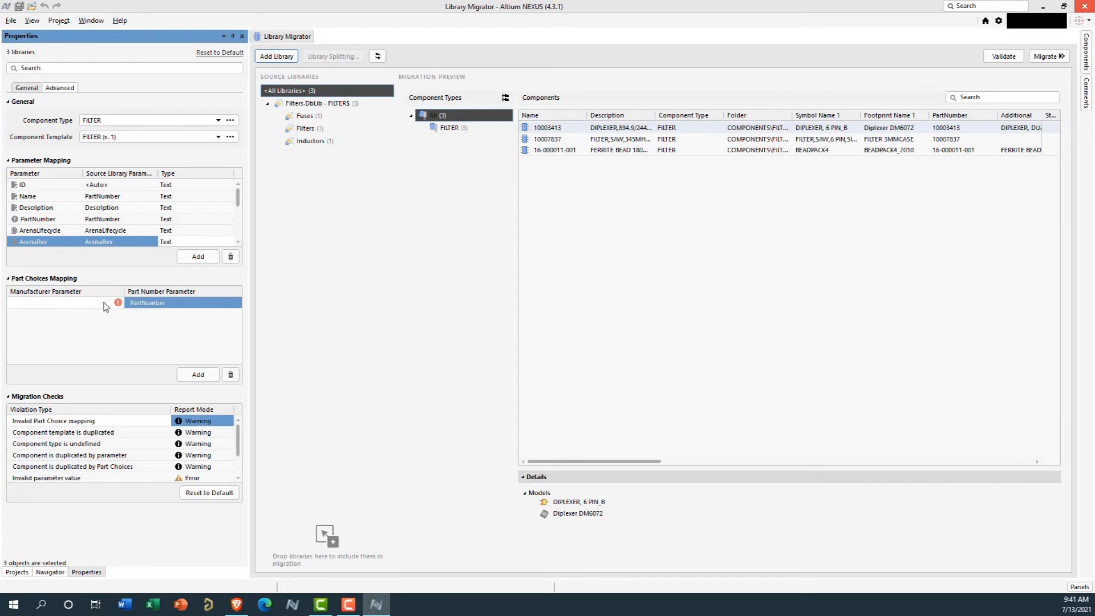
Map the first part choice's manufacturer parameter to manufacturer_name_1 and its part number parameter to mfgpn_1
{"action": "mouse_move", "coordinate": [105, 310]}
{"action": "left_click", "coordinate": [111, 307]}
{"action": "left_click", "coordinate": [109, 304]}
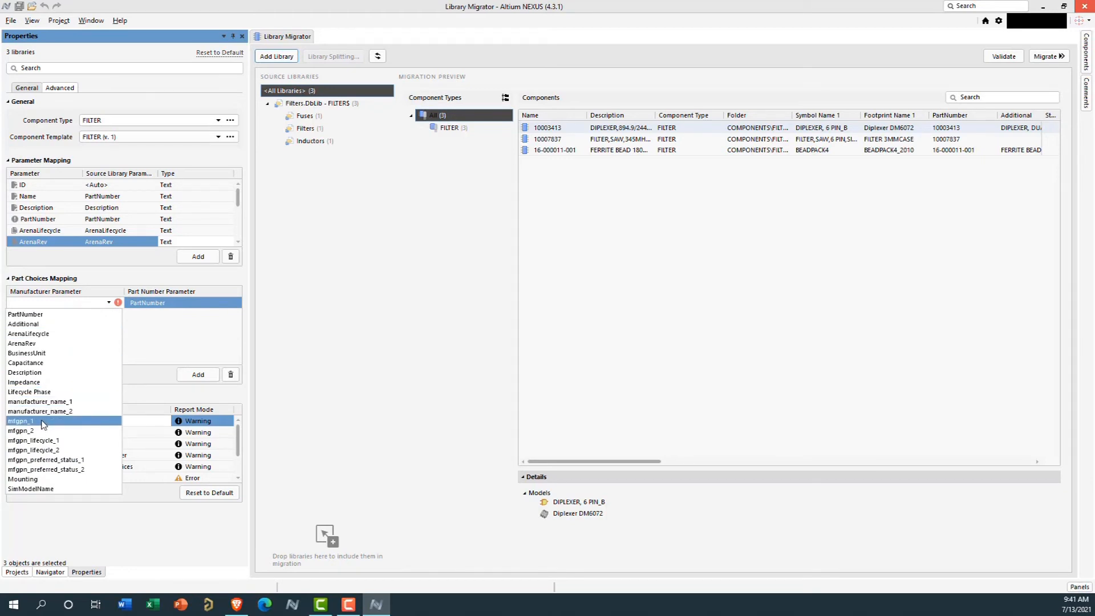
{"action": "left_click", "coordinate": [33, 401]}
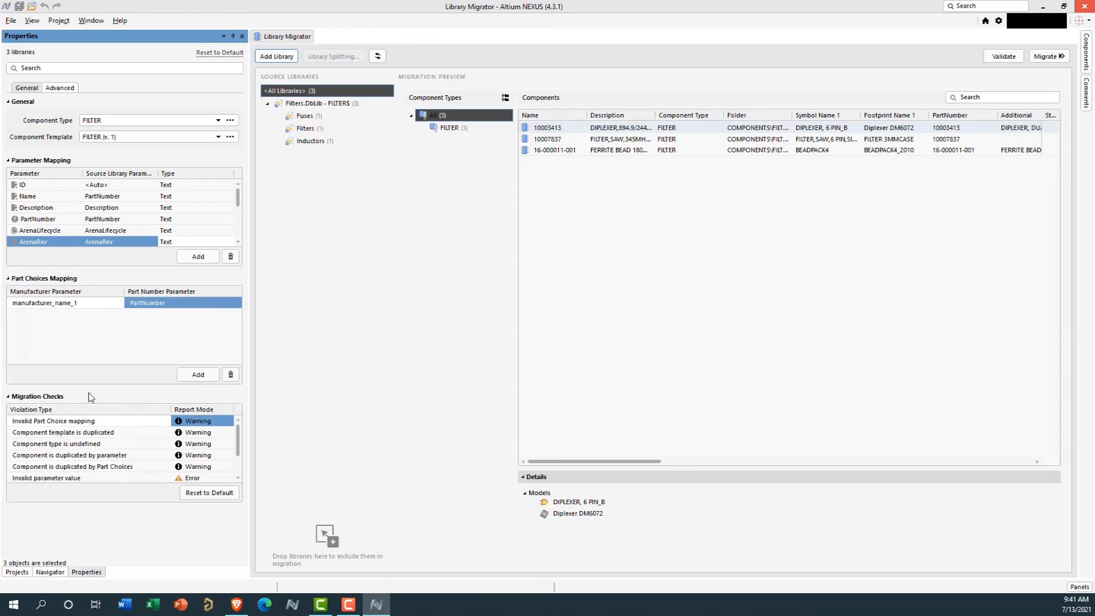
{"action": "left_click", "coordinate": [172, 298]}
{"action": "left_click", "coordinate": [236, 303]}
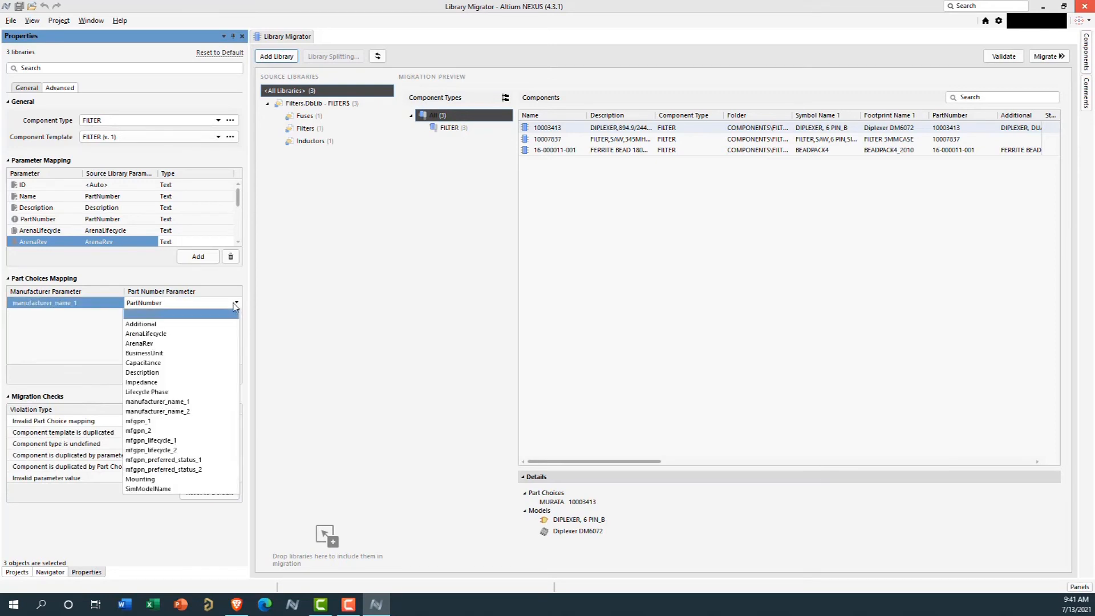
{"action": "left_click", "coordinate": [173, 422]}
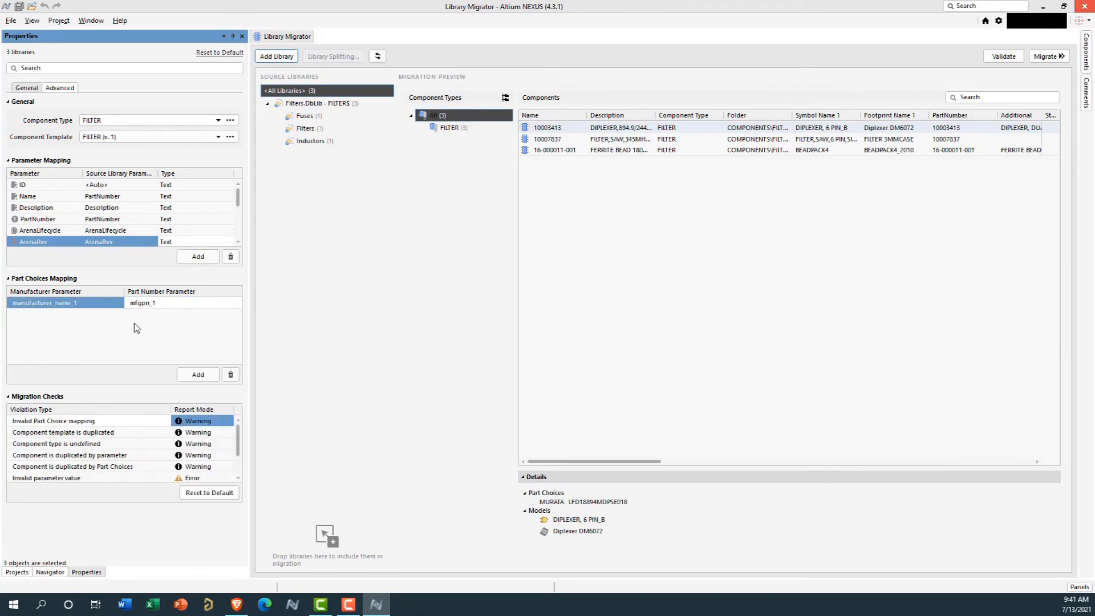
Add a second part choice mapping with manufacturer parameter manufacturer_name_2 and part number parameter mfgpn_2
{"action": "left_click", "coordinate": [201, 375]}
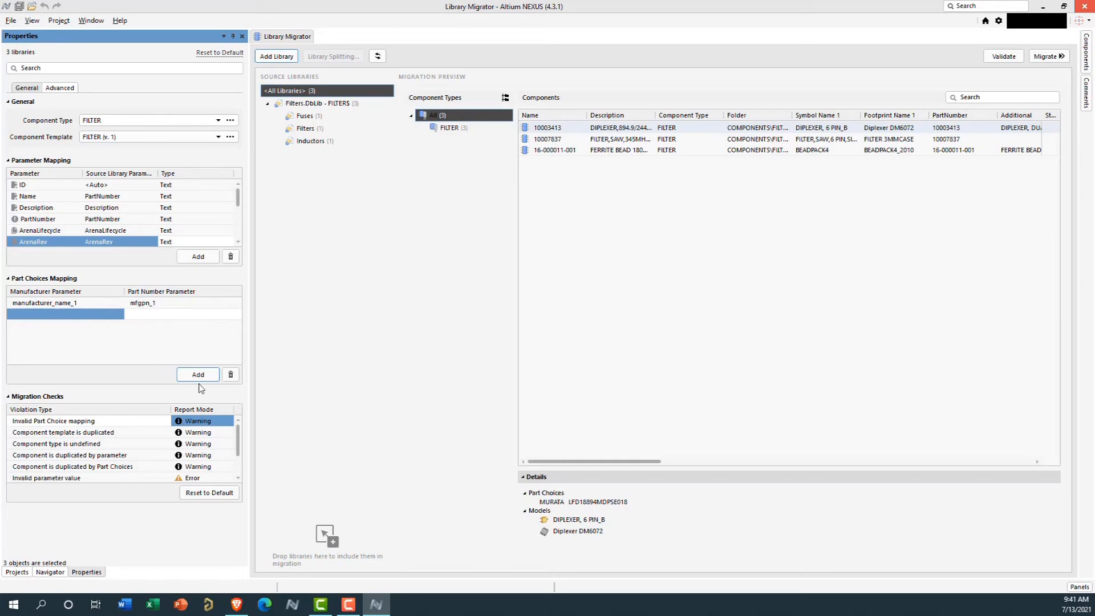
{"action": "left_click", "coordinate": [110, 316]}
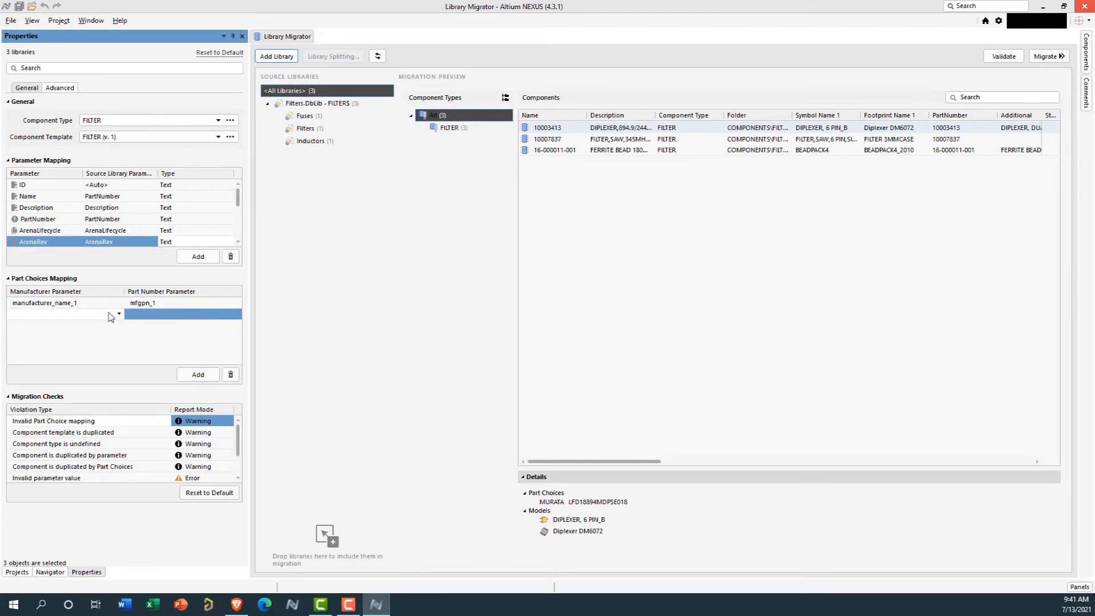
{"action": "left_click", "coordinate": [118, 313]}
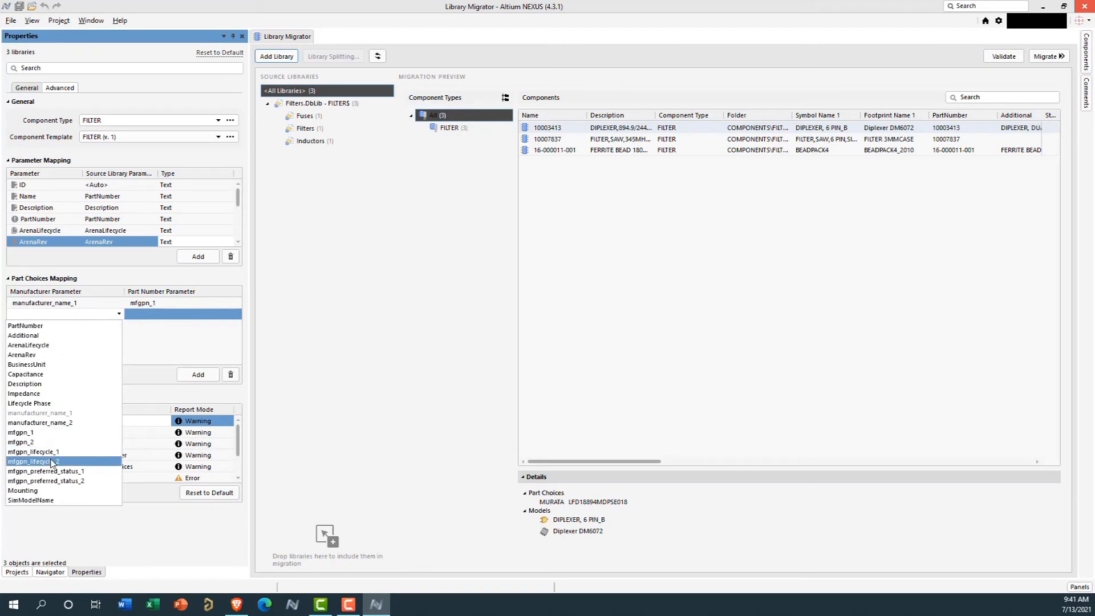
{"action": "left_click", "coordinate": [54, 423]}
{"action": "left_click", "coordinate": [200, 317]}
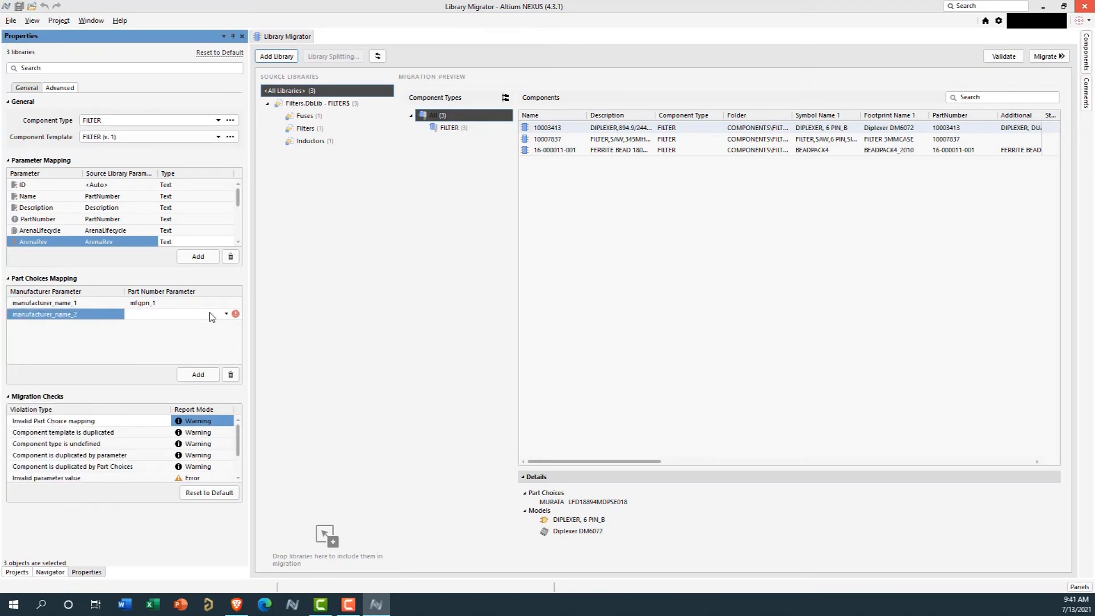
{"action": "left_click", "coordinate": [226, 314]}
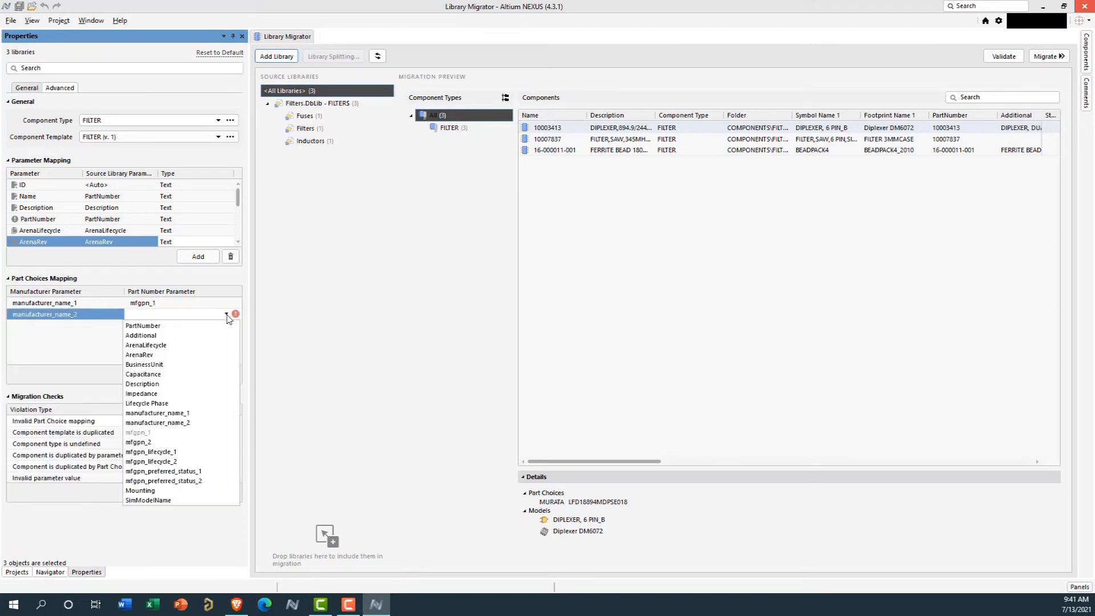
{"action": "left_click", "coordinate": [160, 442]}
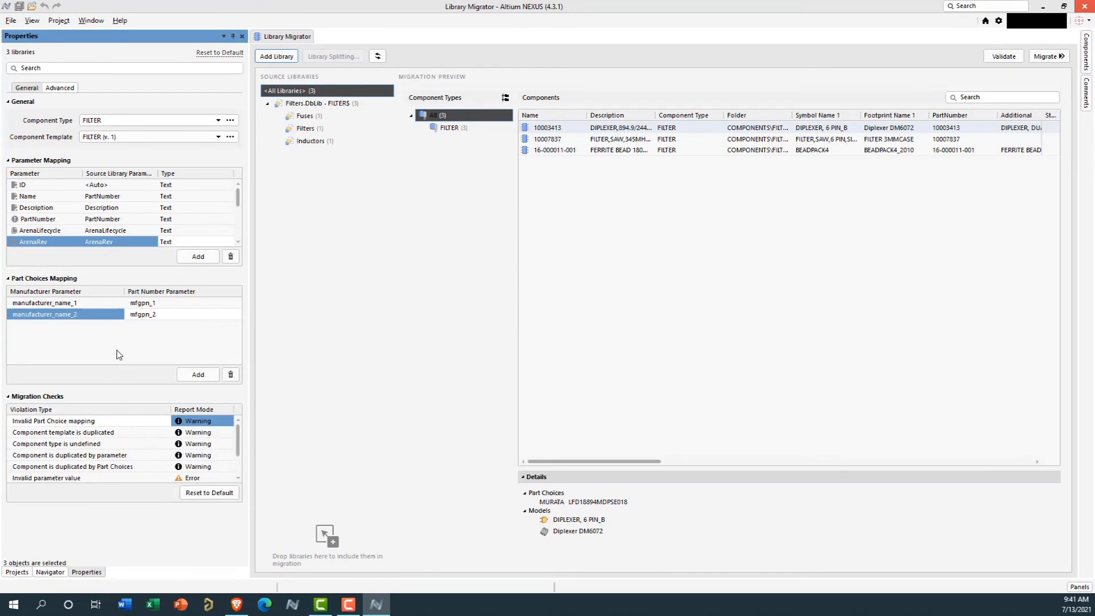
Review the violation types and report modes in the migration checks, and compare the general and advanced library settings
{"action": "scroll", "coordinate": [101, 442], "scroll_direction": "down", "scroll_amount": 1}
{"action": "scroll", "coordinate": [102, 442], "scroll_direction": "up", "scroll_amount": 1}
{"action": "scroll", "coordinate": [102, 448], "scroll_direction": "down", "scroll_amount": 1}
{"action": "scroll", "coordinate": [103, 449], "scroll_direction": "up", "scroll_amount": 1}
{"action": "left_click", "coordinate": [60, 89]}
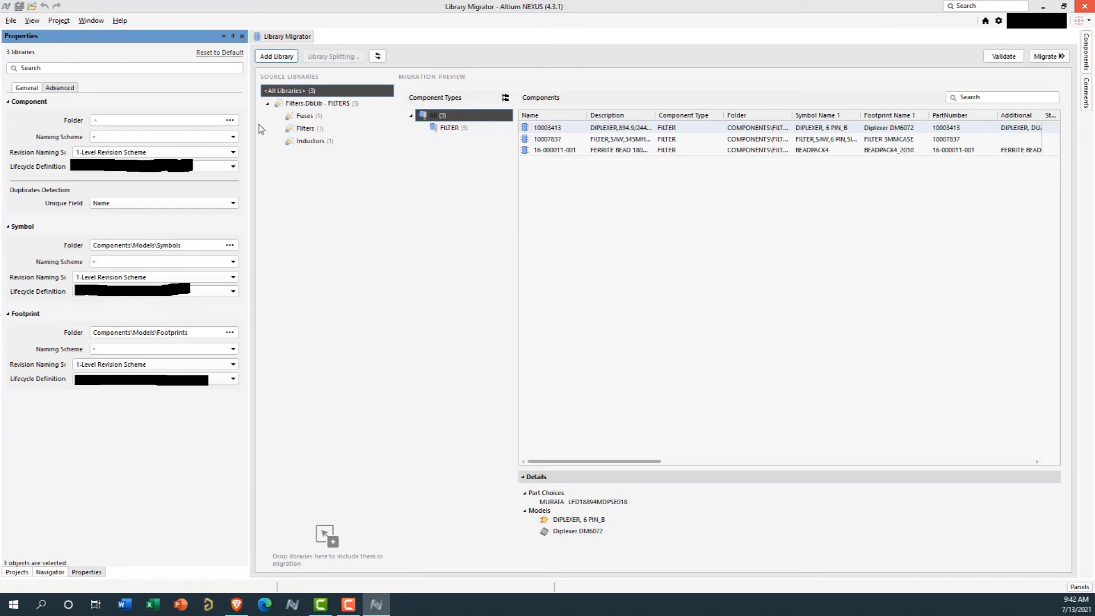
{"action": "left_click", "coordinate": [29, 89]}
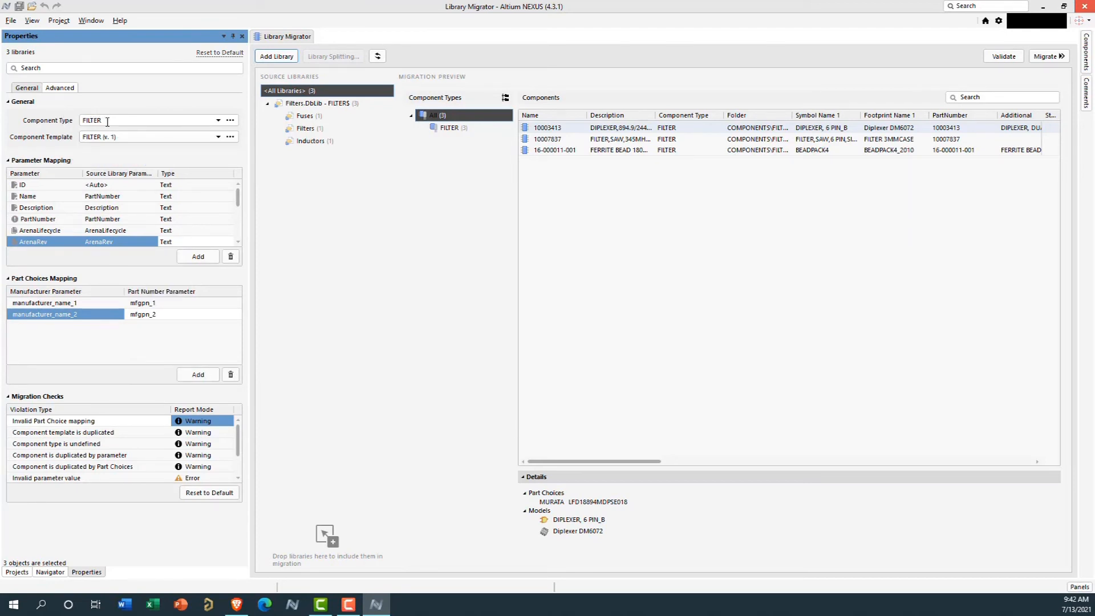
Set the component folder to COMPONENTS\FILTER and choose PartNumber as the unique field for duplicates detection
{"action": "left_click", "coordinate": [72, 90]}
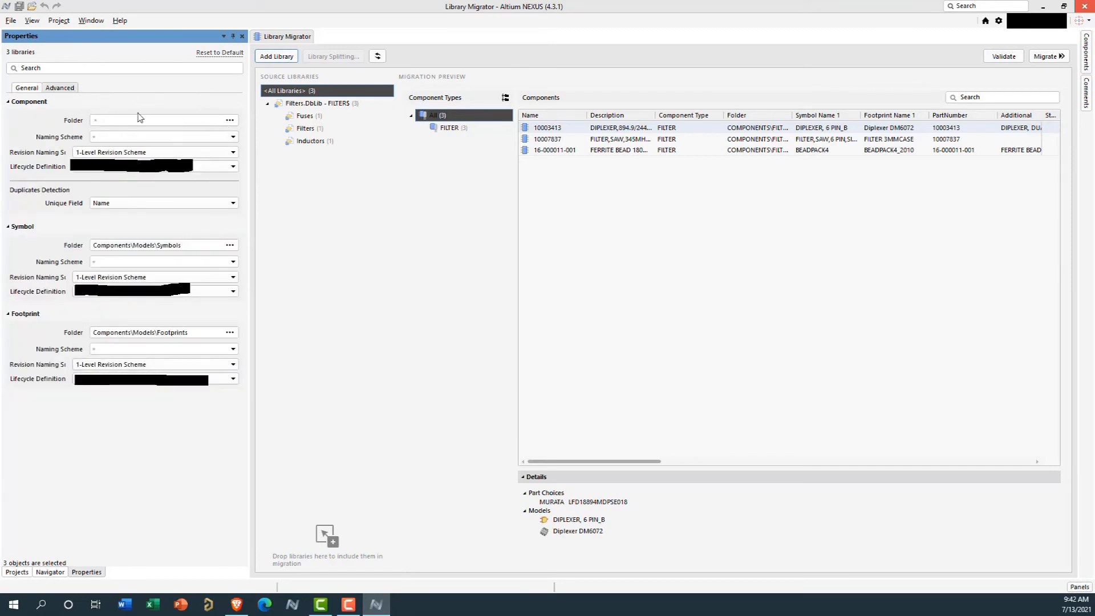
{"action": "left_click", "coordinate": [230, 120]}
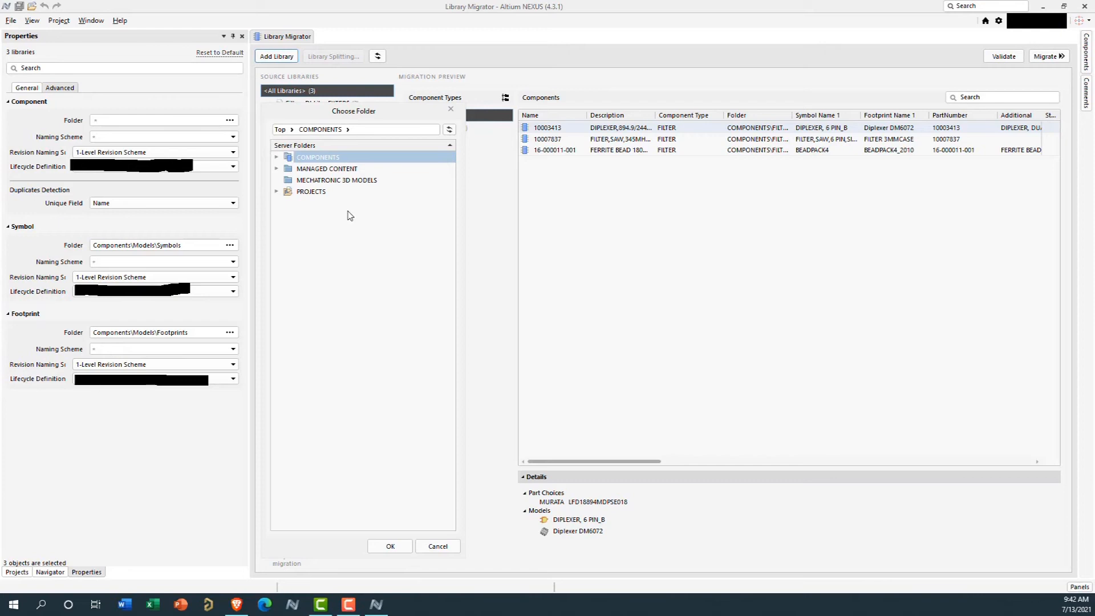
{"action": "left_click", "coordinate": [276, 157]}
{"action": "left_click", "coordinate": [314, 271]}
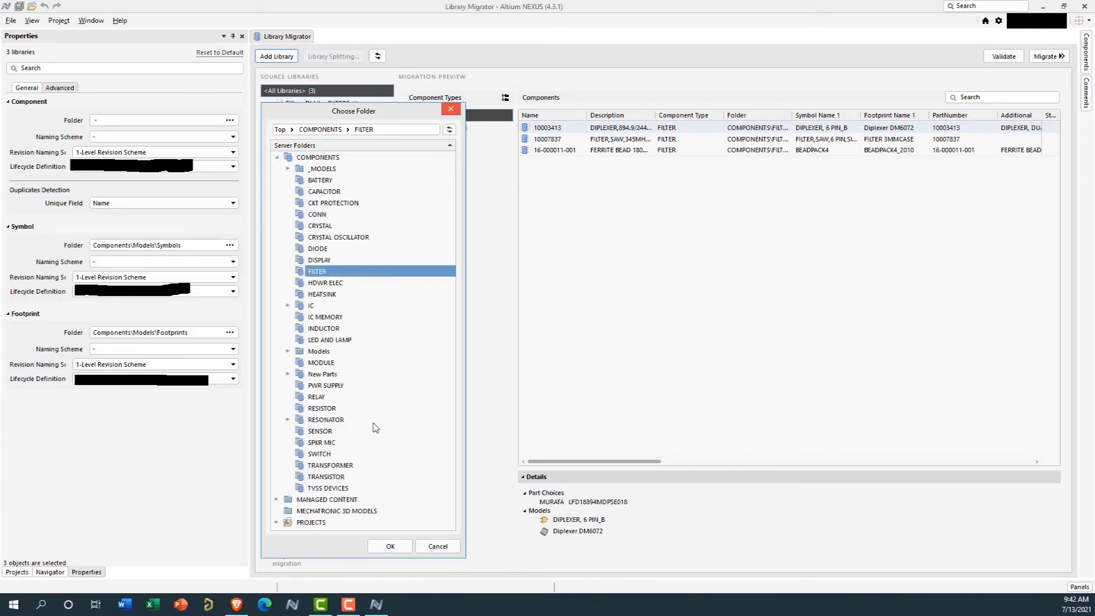
{"action": "left_click", "coordinate": [390, 546]}
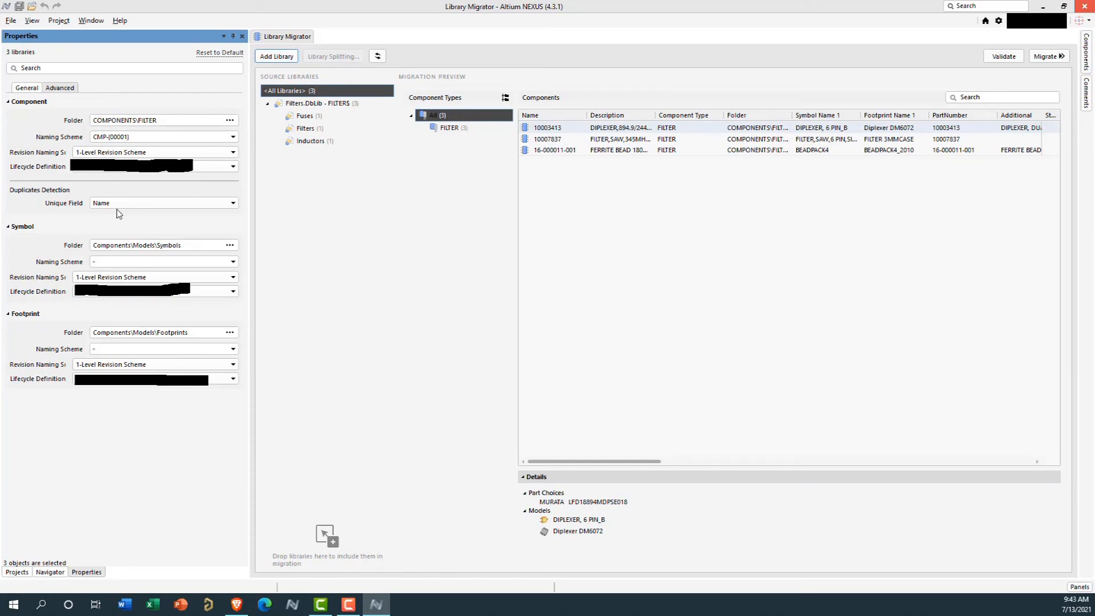
{"action": "left_click", "coordinate": [169, 206]}
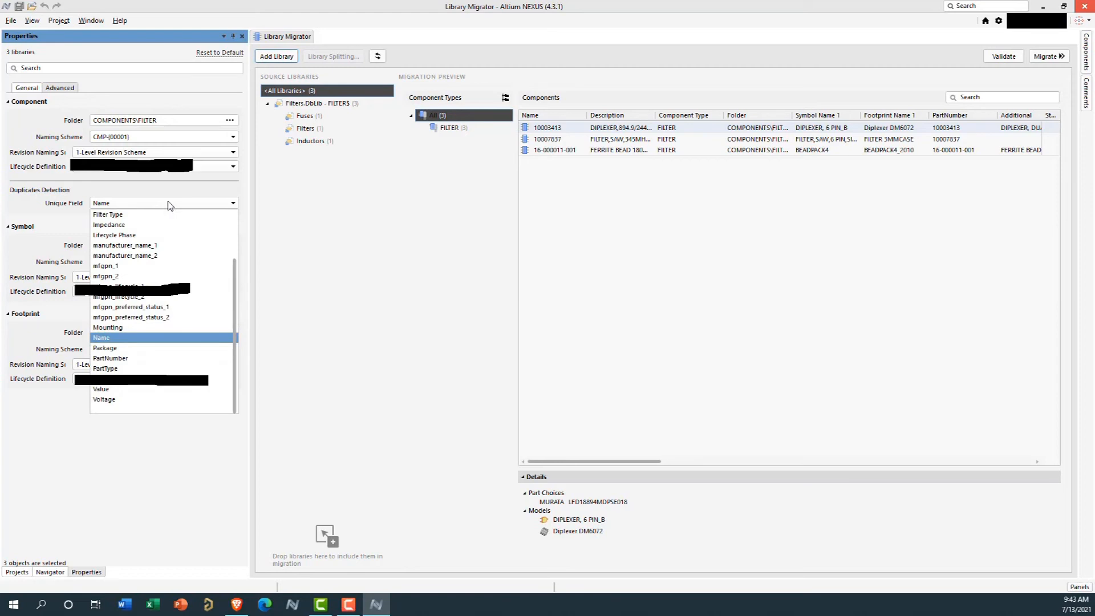
{"action": "left_click", "coordinate": [144, 359]}
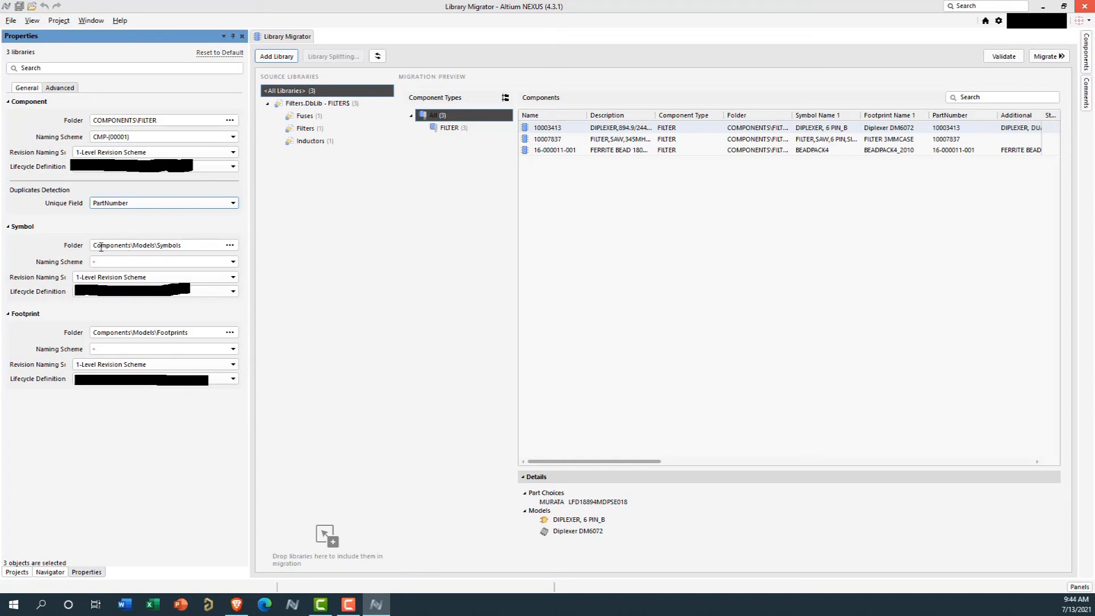
Set the symbol folder for the migrated models to COMPONENTS\_MODELS\SYMBOLS on the server
{"action": "left_click", "coordinate": [233, 246]}
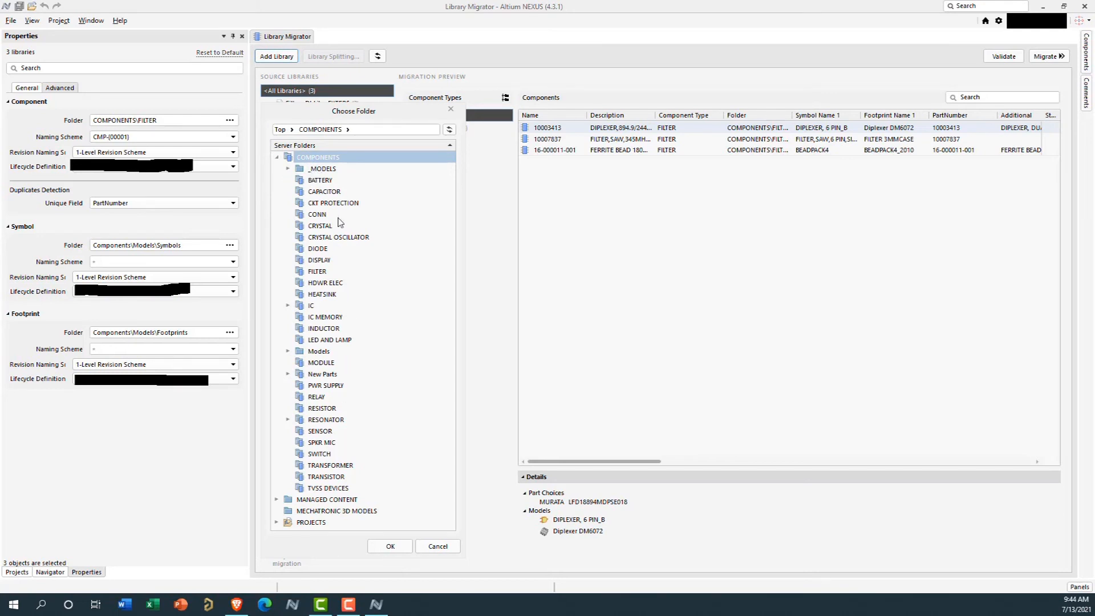
{"action": "left_click", "coordinate": [288, 170]}
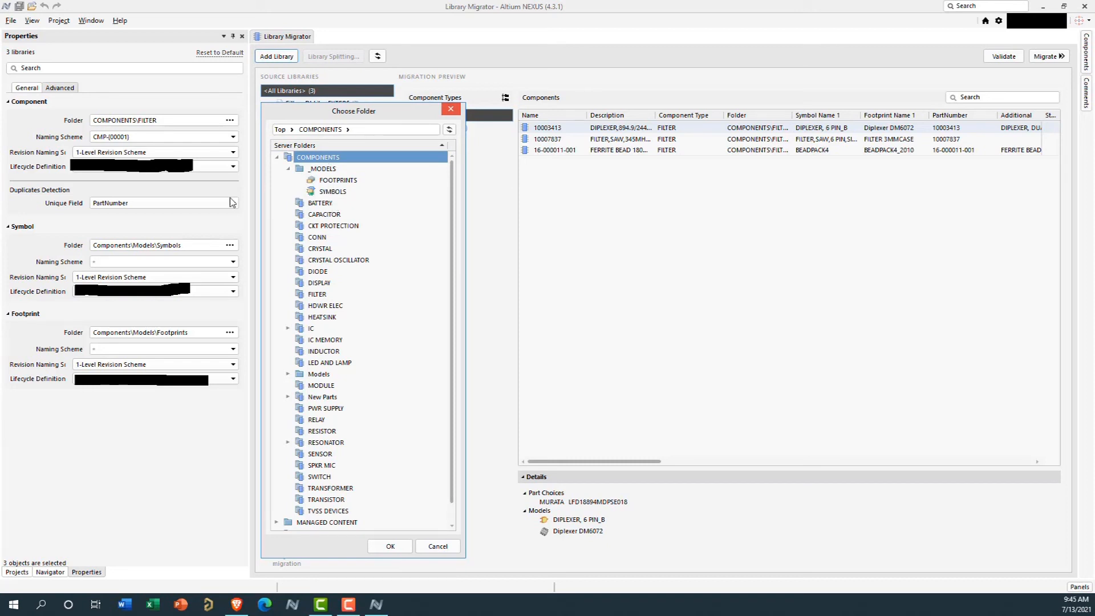
{"action": "left_click", "coordinate": [337, 192]}
{"action": "left_click", "coordinate": [374, 546]}
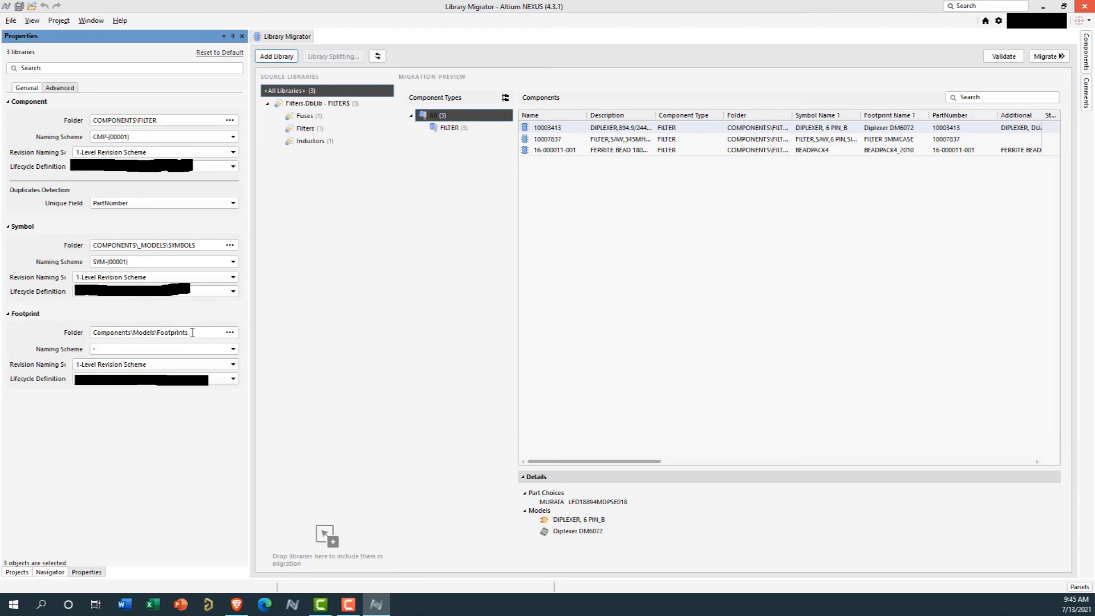
Set the footprint folder for the migrated models to COMPONENTS\_MODELS\FOOTPRINTS on the server
{"action": "left_click", "coordinate": [230, 332]}
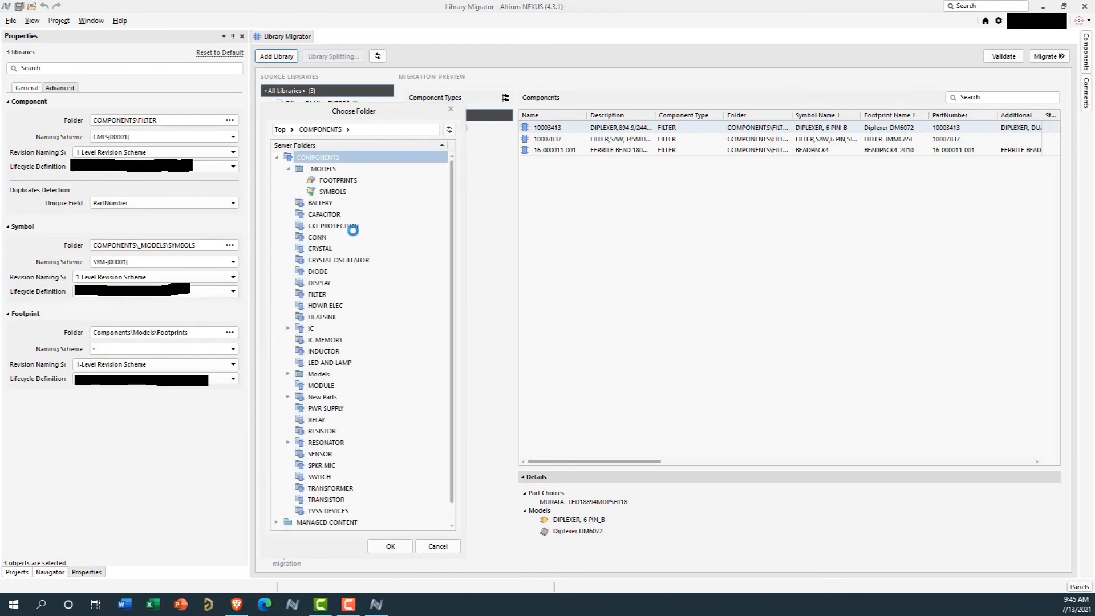
{"action": "left_click", "coordinate": [342, 180]}
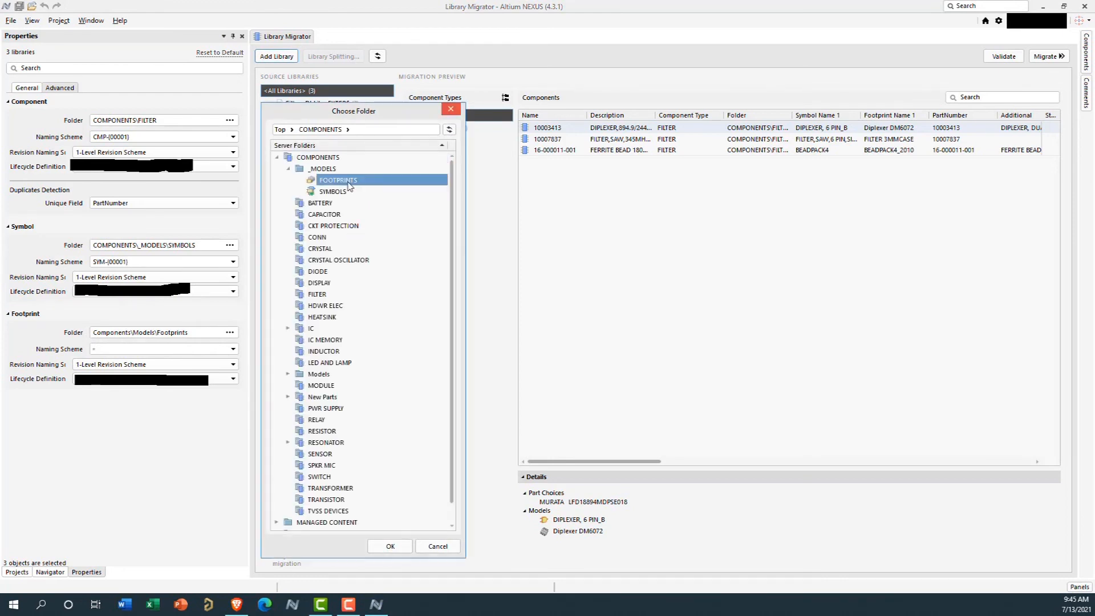
{"action": "left_click", "coordinate": [390, 546]}
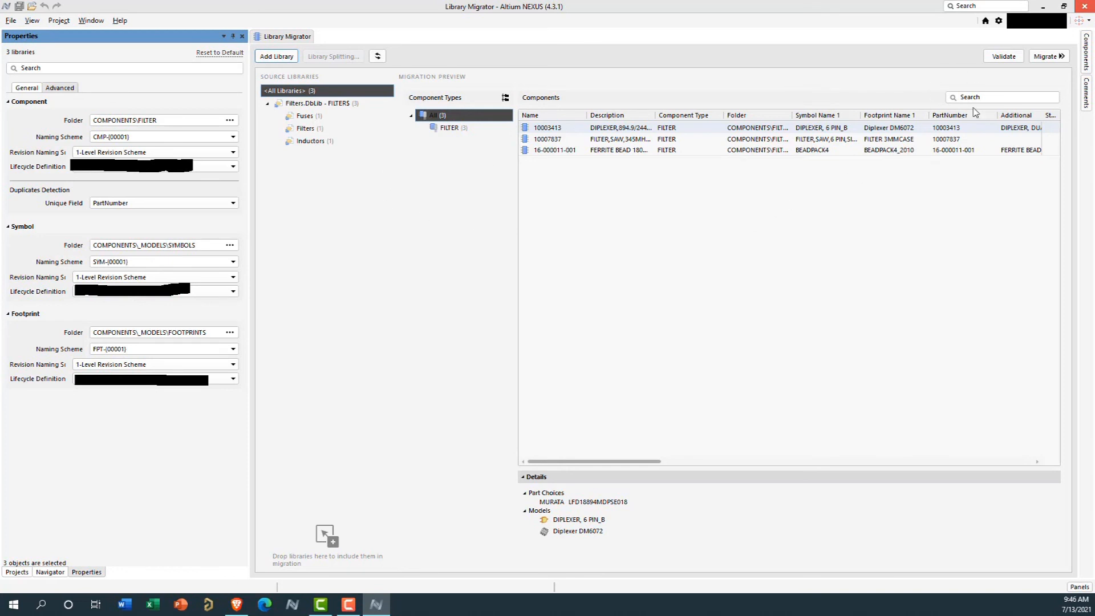
Validate the configured source libraries and run the migration to the server
{"action": "left_click", "coordinate": [1003, 56]}
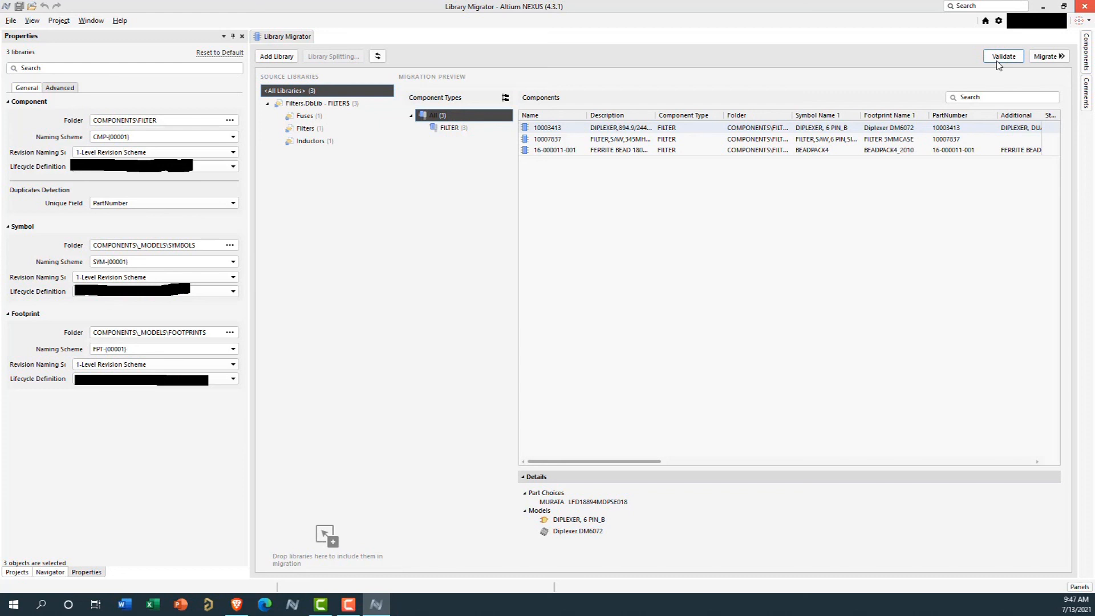
{"action": "left_click", "coordinate": [1045, 57]}
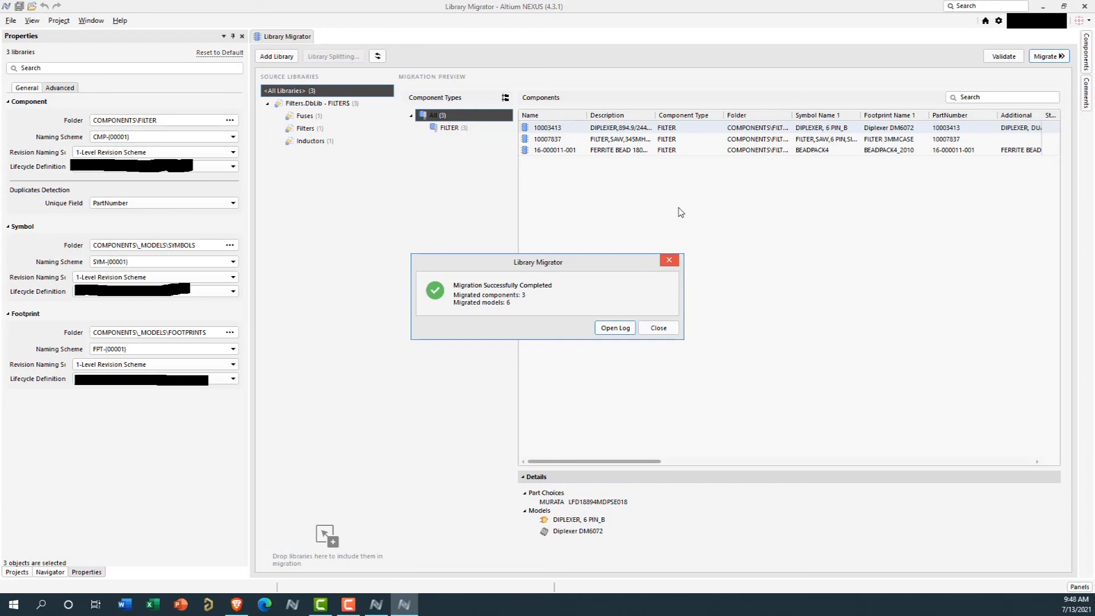
Open the migration log and read through the released symbols, footprints and components down to its last entry
{"action": "left_click", "coordinate": [610, 329]}
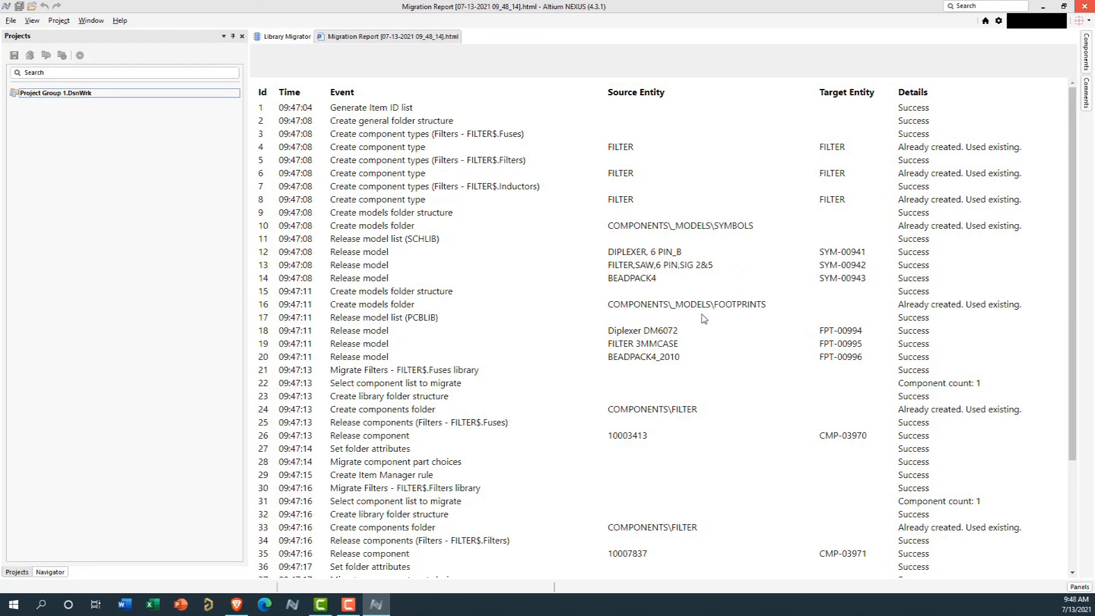
{"action": "scroll", "coordinate": [821, 345], "scroll_direction": "down", "scroll_amount": 1}
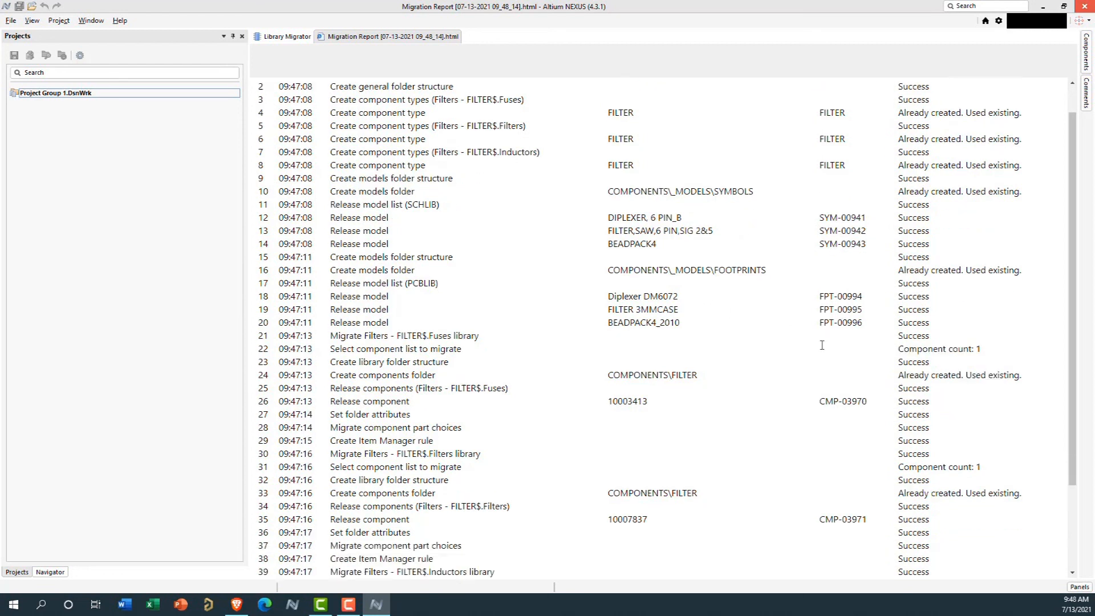
{"action": "scroll", "coordinate": [822, 345], "scroll_direction": "down", "scroll_amount": 5}
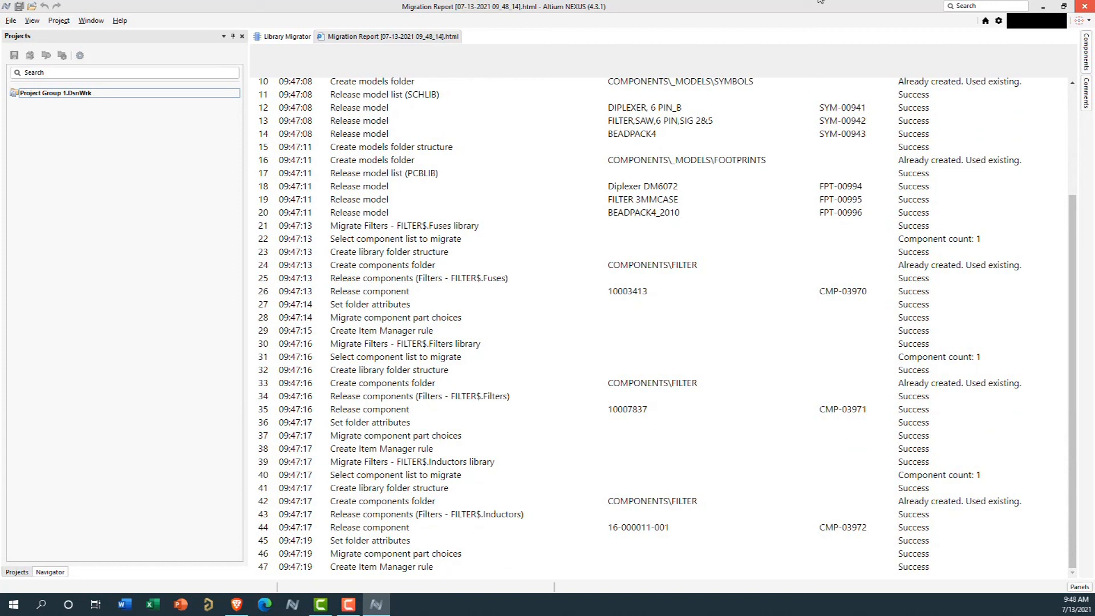
{"action": "left_click", "coordinate": [1078, 587]}
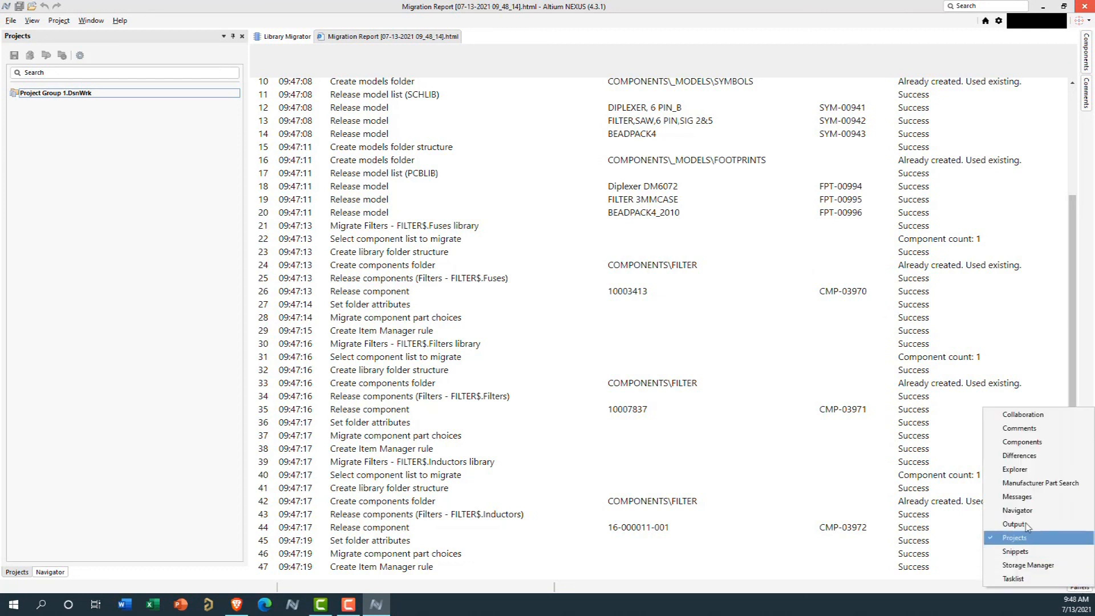
{"action": "left_click", "coordinate": [1015, 469]}
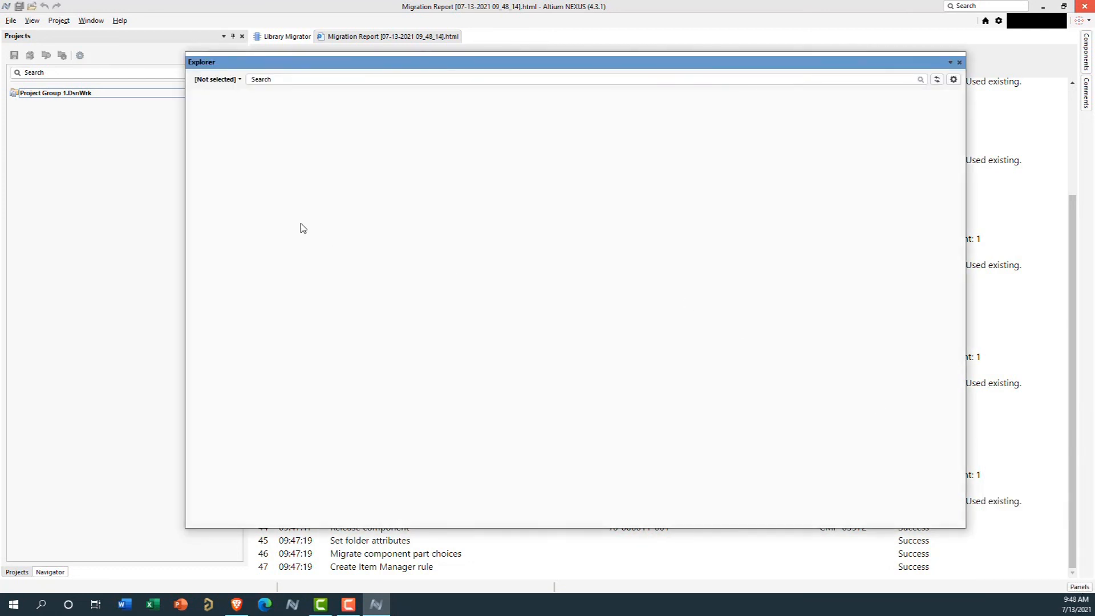
{"action": "left_click", "coordinate": [237, 266]}
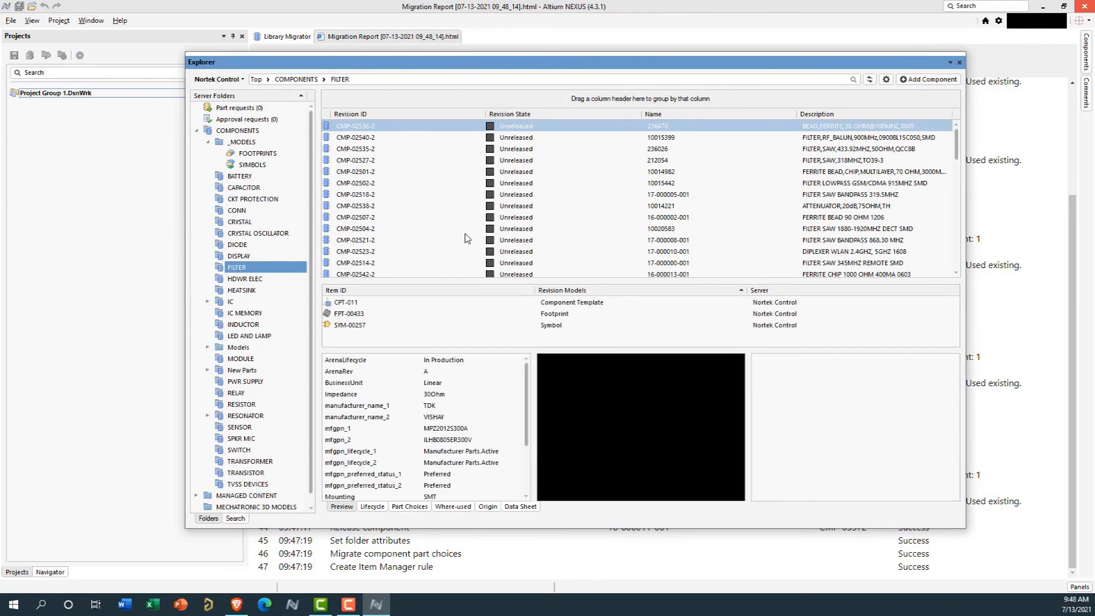
{"action": "scroll", "coordinate": [467, 243], "scroll_direction": "down", "scroll_amount": 1}
{"action": "scroll", "coordinate": [466, 217], "scroll_direction": "down", "scroll_amount": 5}
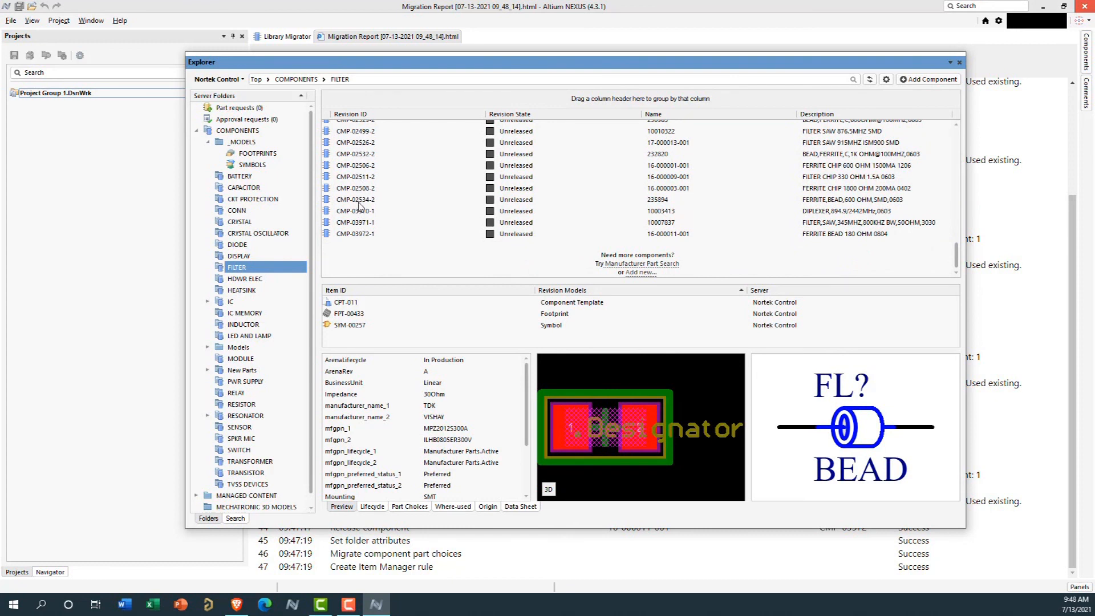
{"action": "left_click", "coordinate": [365, 213]}
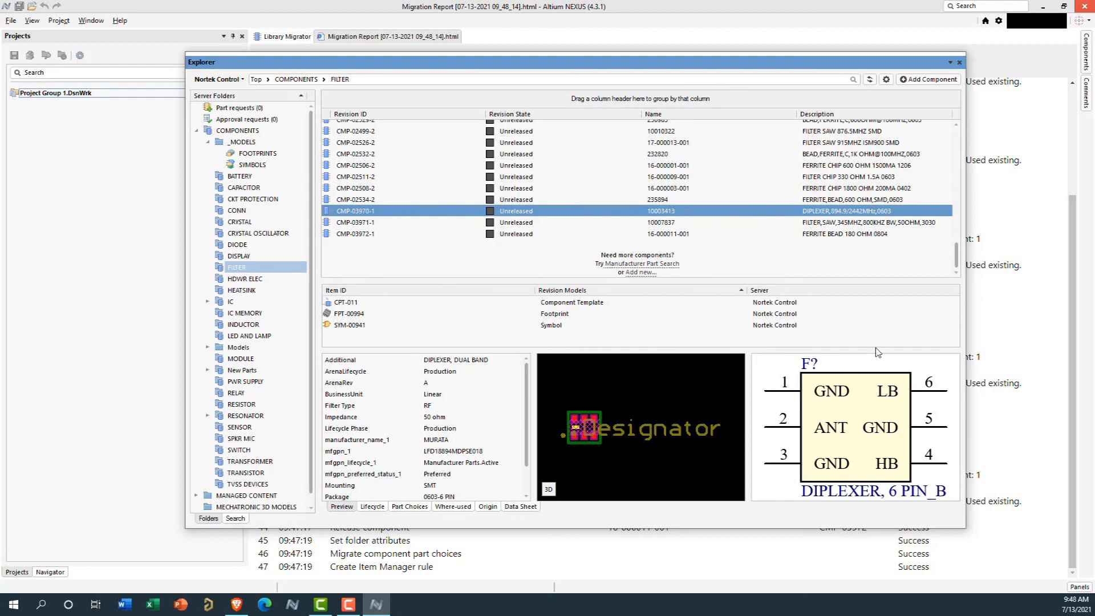
{"action": "left_click", "coordinate": [375, 226]}
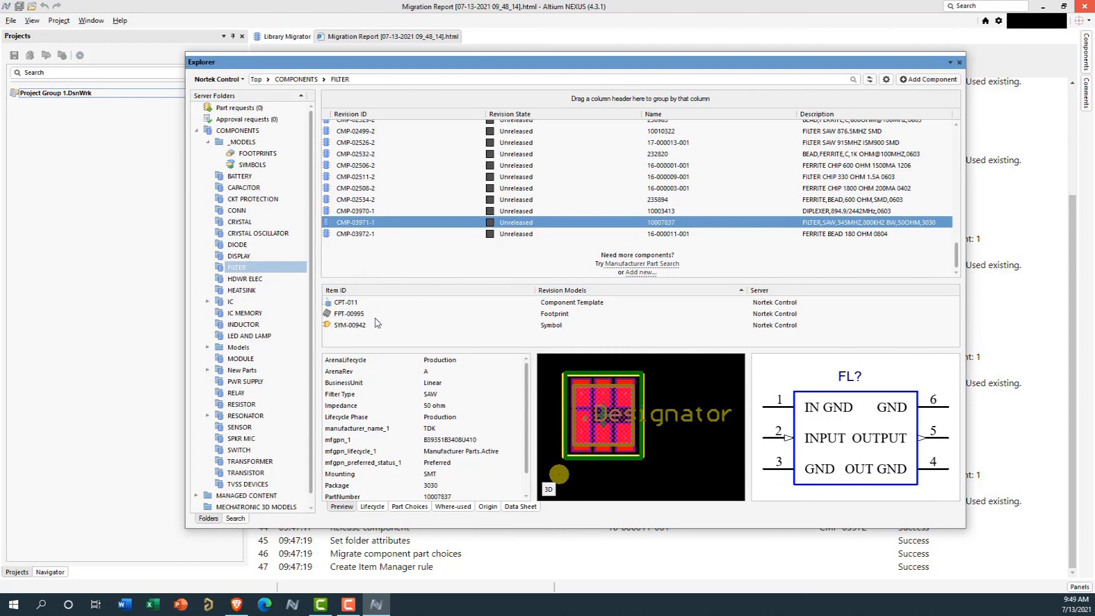
{"action": "left_click", "coordinate": [366, 235]}
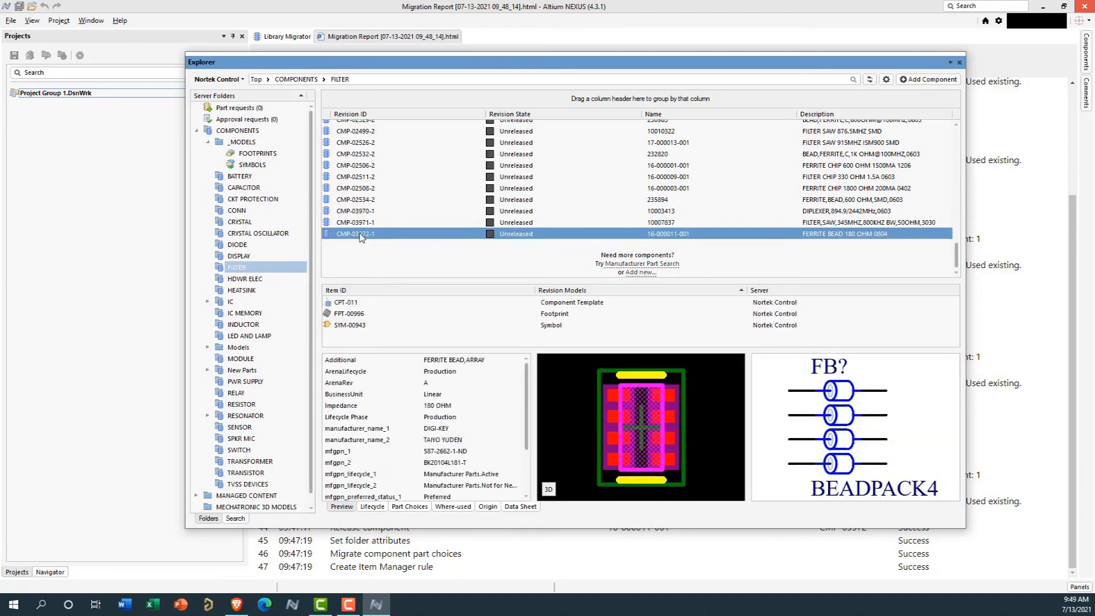